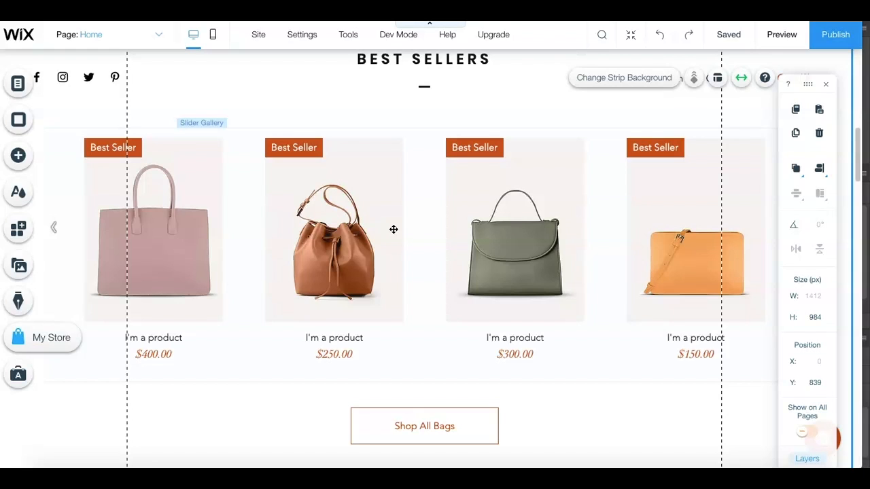
- Open product management from the Best Sellers slider gallery and delete all existing store products
{"action": "left_click", "coordinate": [391, 214]}
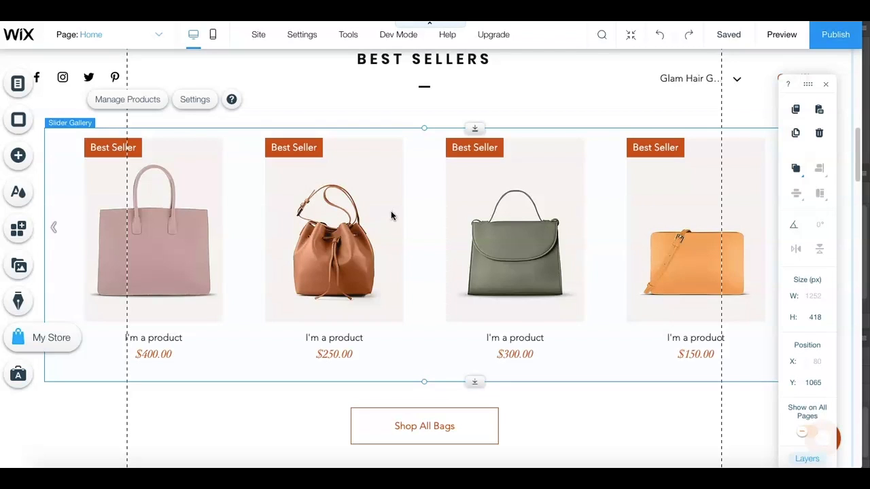
{"action": "left_click", "coordinate": [134, 104]}
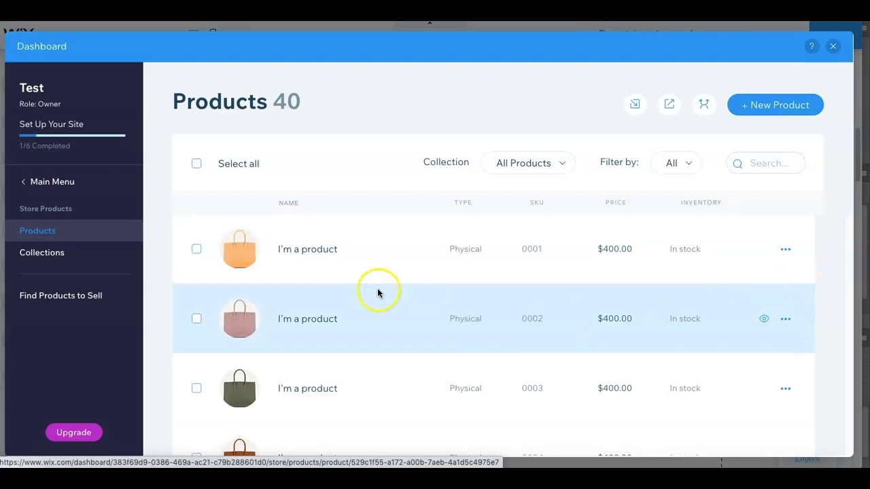
{"action": "left_click", "coordinate": [196, 165]}
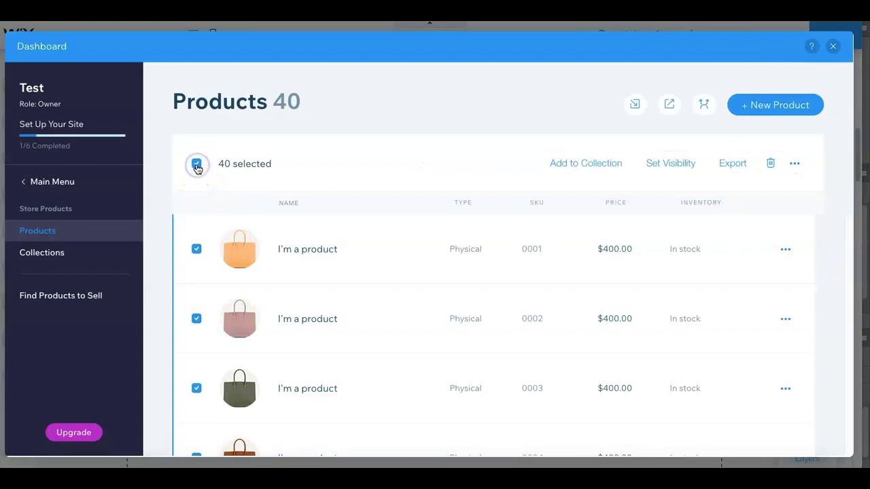
{"action": "left_click", "coordinate": [774, 164]}
{"action": "left_click", "coordinate": [560, 334]}
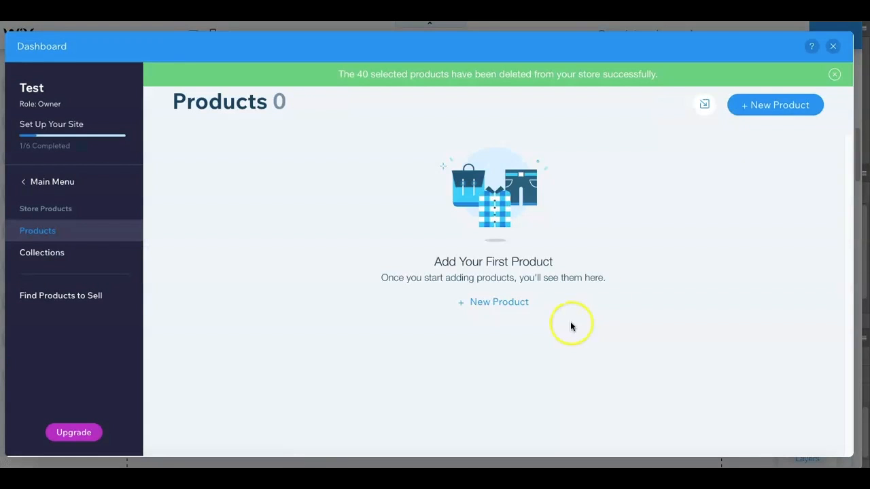
- Create a new physical product and name it "Product 1"
{"action": "left_click", "coordinate": [787, 104]}
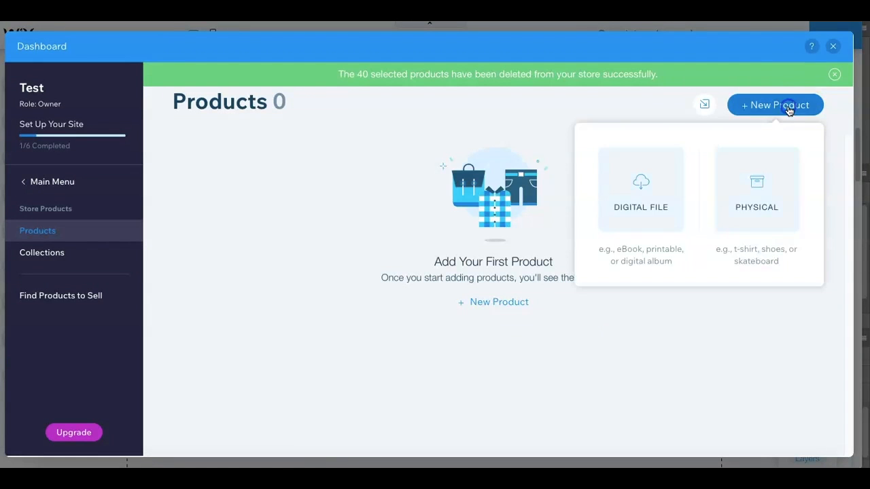
{"action": "left_click", "coordinate": [746, 213]}
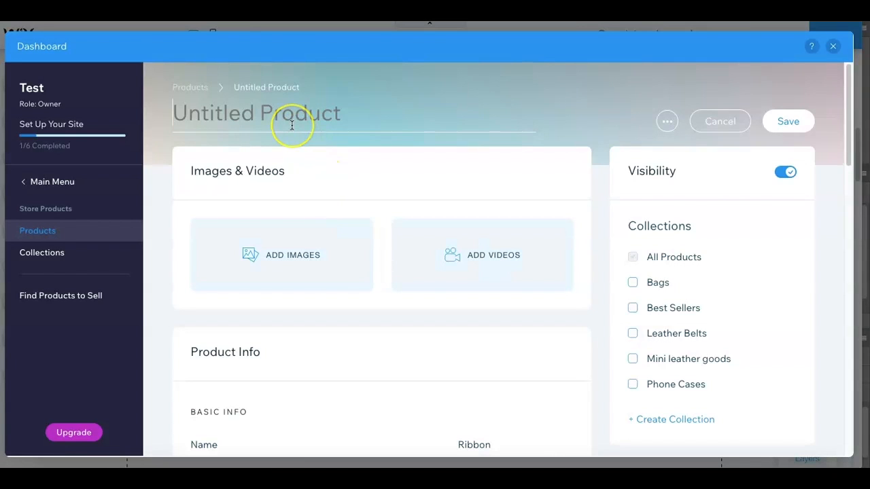
{"action": "left_click", "coordinate": [292, 125]}
{"action": "type", "text": "Product 1"}
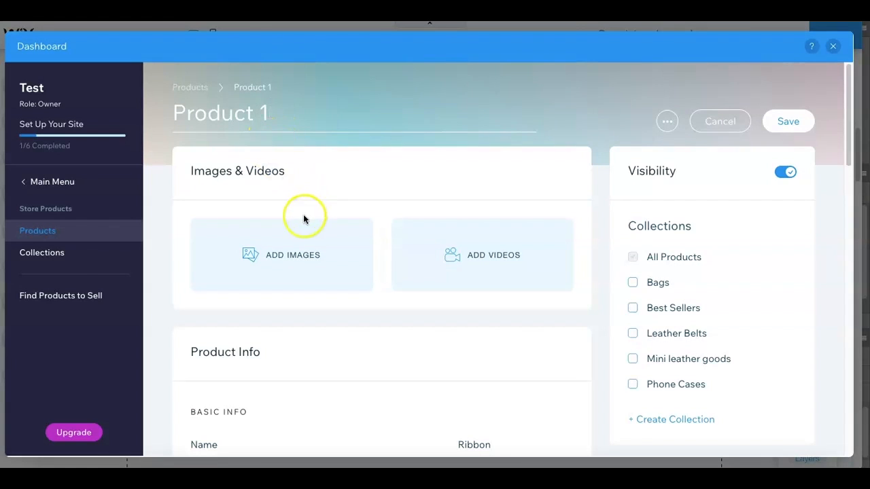
- Upload the hair bundles image from the computer and add it to the product
{"action": "left_click", "coordinate": [292, 263]}
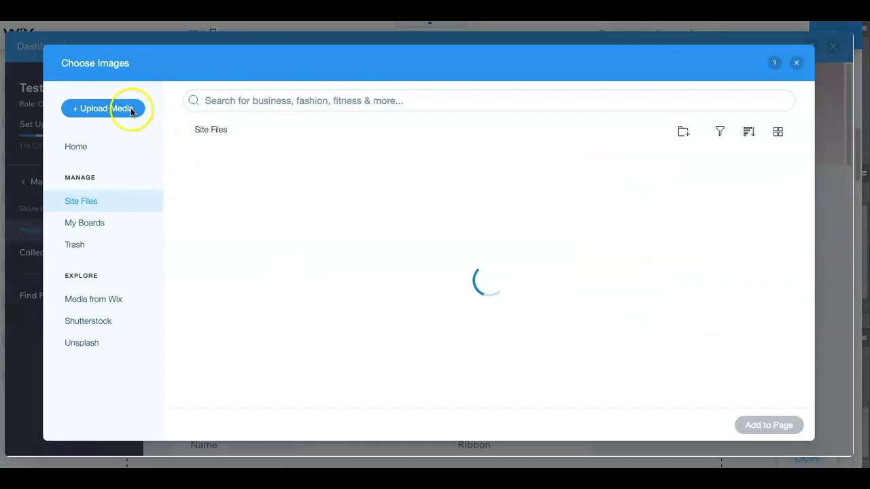
{"action": "left_click", "coordinate": [129, 109]}
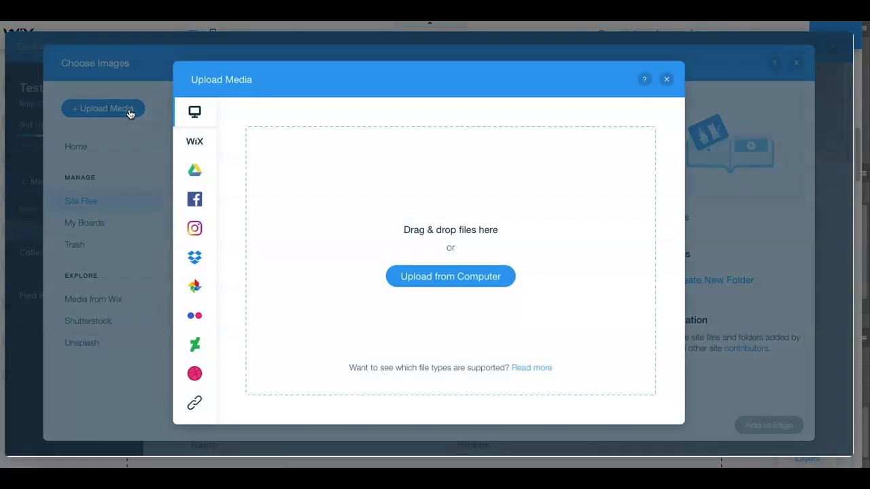
{"action": "left_click", "coordinate": [448, 277]}
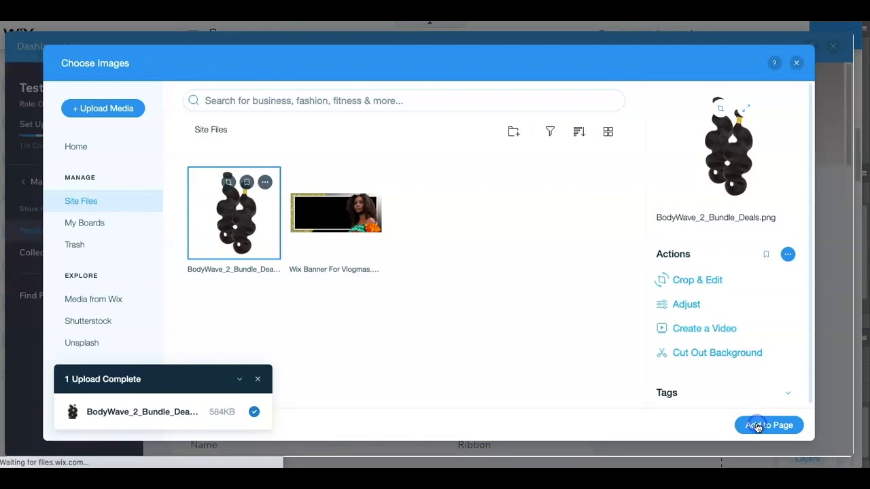
{"action": "left_click", "coordinate": [767, 426]}
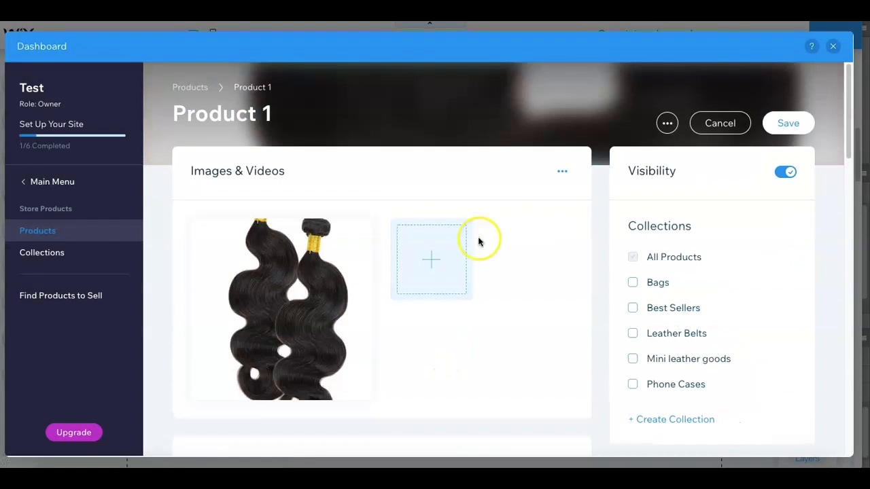
- Set the price of Product 1 to $85.00
{"action": "left_click_drag", "start_coordinate": [847, 112], "coordinate": [840, 195]}
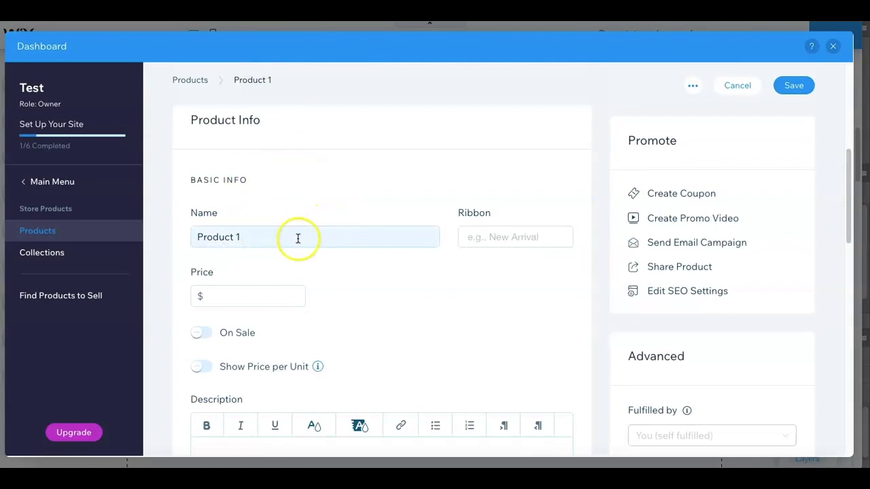
{"action": "left_click", "coordinate": [264, 292]}
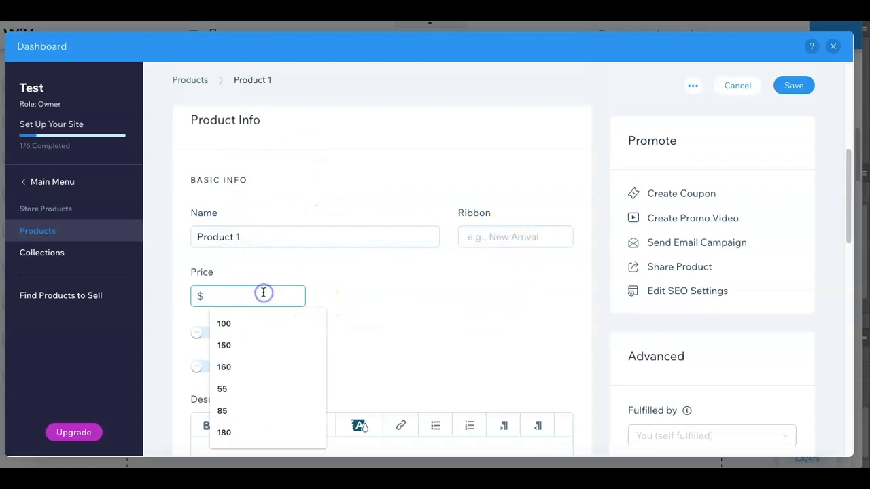
{"action": "type", "text": "85.00"}
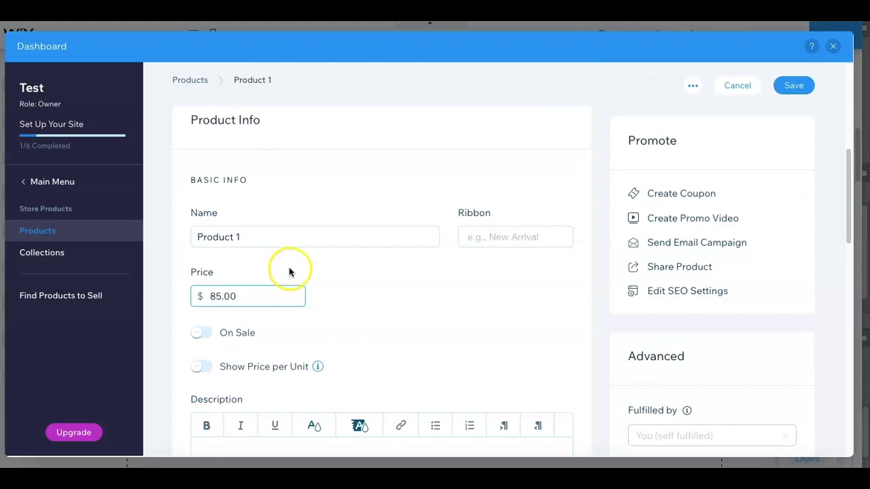
{"action": "left_click", "coordinate": [390, 293]}
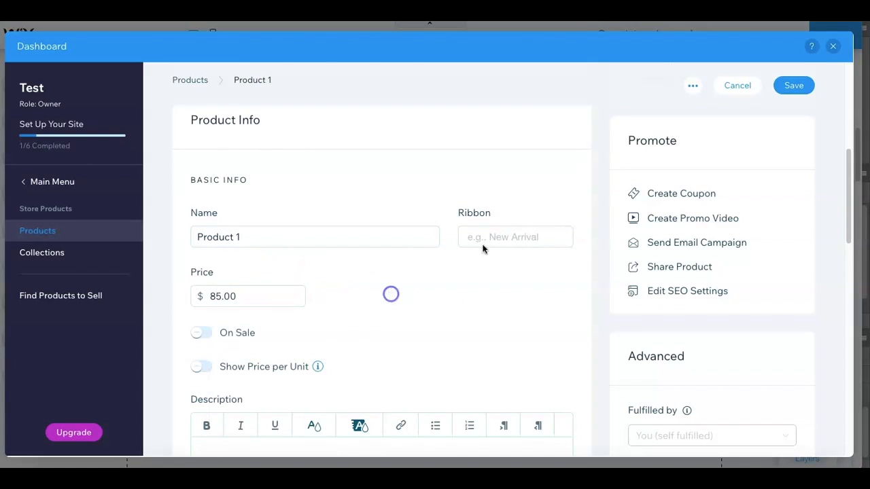
- Put the product on sale with a sale price of $80
{"action": "left_click_drag", "start_coordinate": [846, 170], "coordinate": [849, 202]}
{"action": "left_click", "coordinate": [201, 206]}
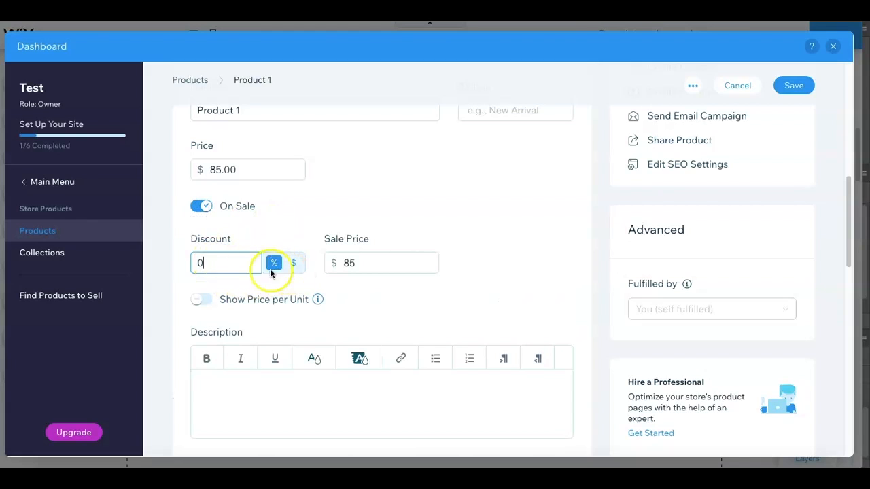
{"action": "left_click", "coordinate": [411, 263]}
{"action": "key", "text": "BackSpace"}
{"action": "type", "text": "0"}
{"action": "left_click", "coordinate": [459, 205]}
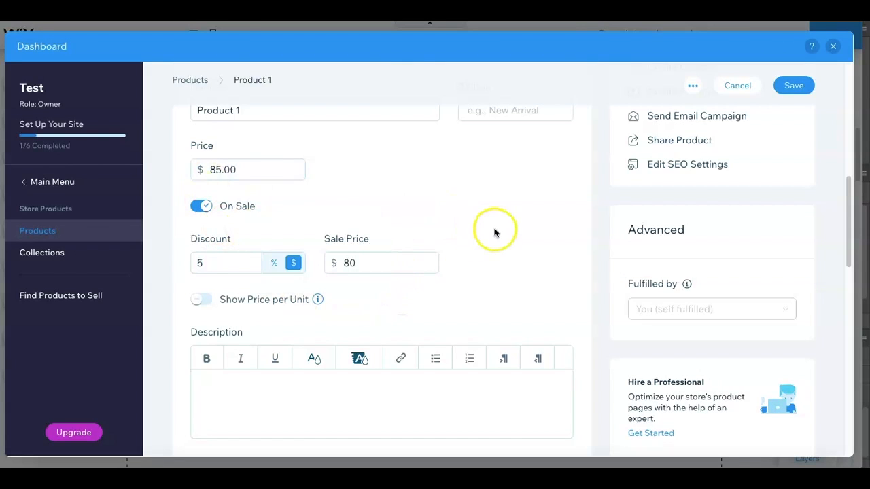
- Examine the form for adding an additional info section to the product, and close it without entering anything
{"action": "left_click_drag", "start_coordinate": [849, 186], "coordinate": [849, 222]}
{"action": "left_click", "coordinate": [467, 259]}
{"action": "left_click_drag", "start_coordinate": [847, 234], "coordinate": [848, 275]}
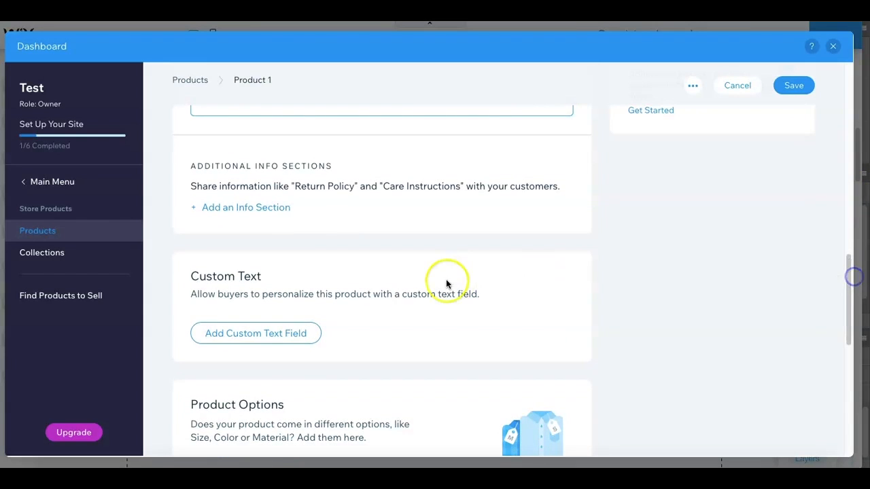
{"action": "left_click", "coordinate": [234, 210]}
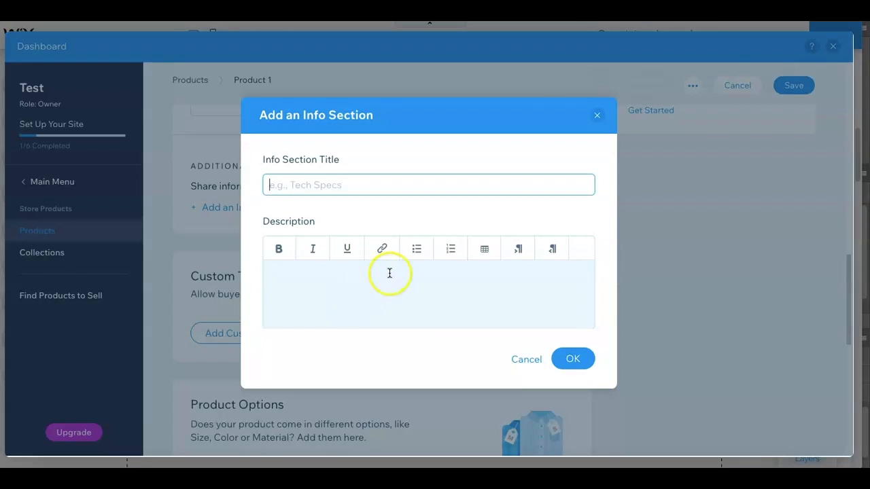
{"action": "left_click", "coordinate": [598, 116]}
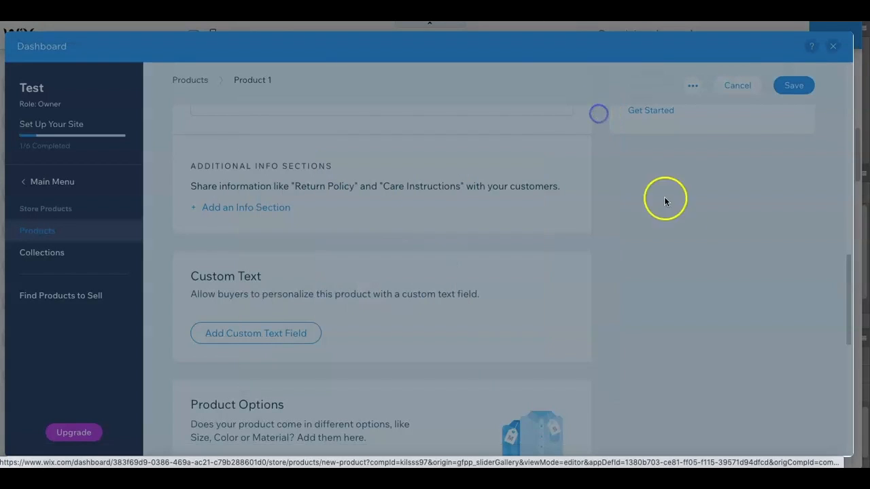
- Start a product option named "Length" shown as a list, with 12" as its first choice
{"action": "scroll", "coordinate": [430, 234], "scroll_direction": "down", "scroll_amount": 3}
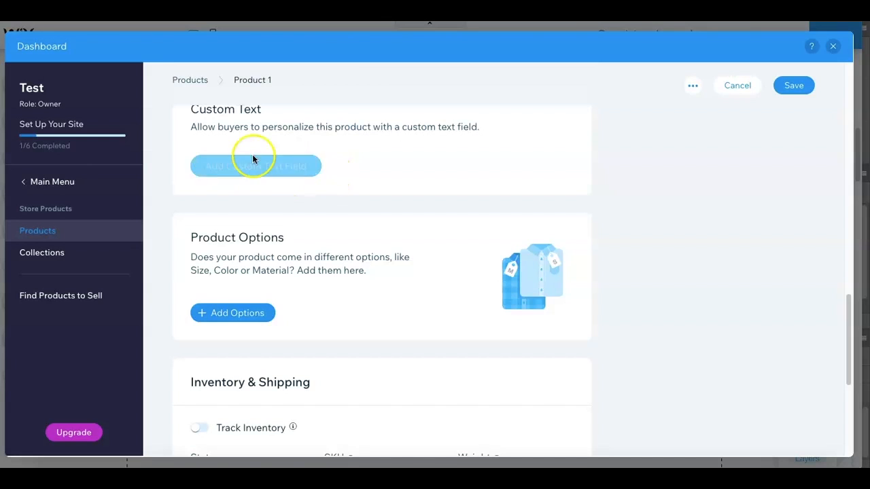
{"action": "left_click", "coordinate": [226, 313]}
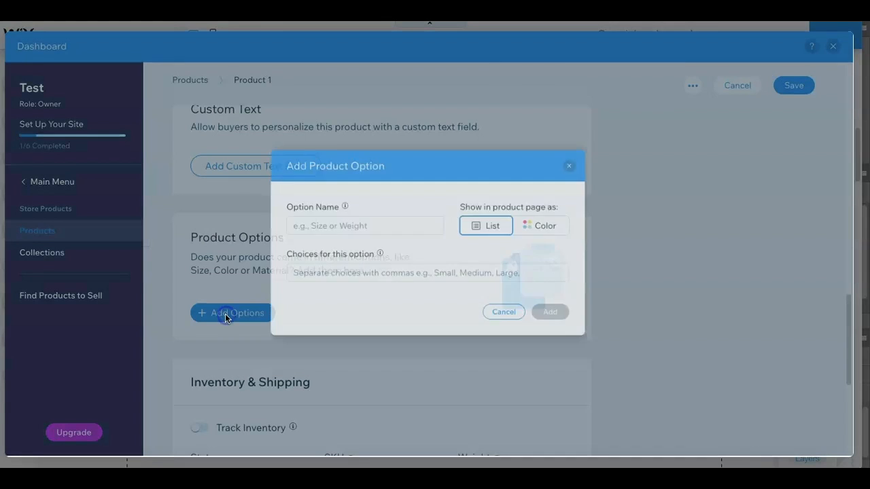
{"action": "left_click", "coordinate": [325, 227]}
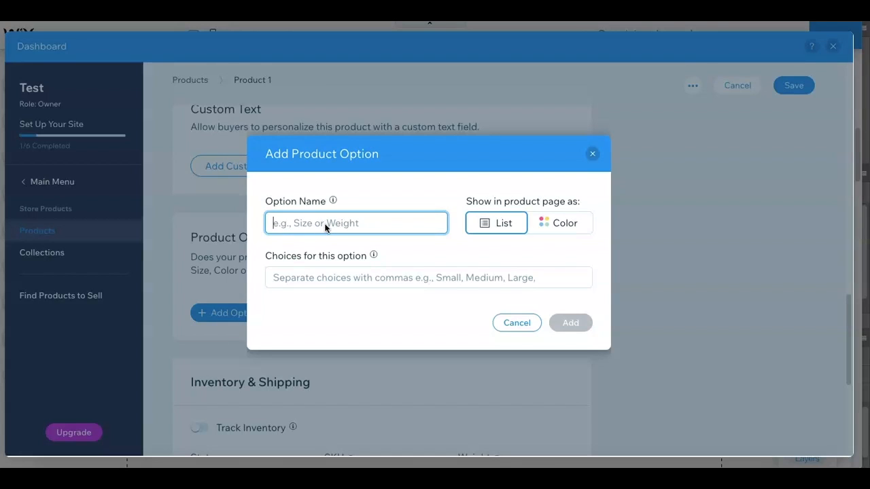
{"action": "type", "text": "Length"}
{"action": "left_click", "coordinate": [306, 285]}
{"action": "type", "text": "12\""}
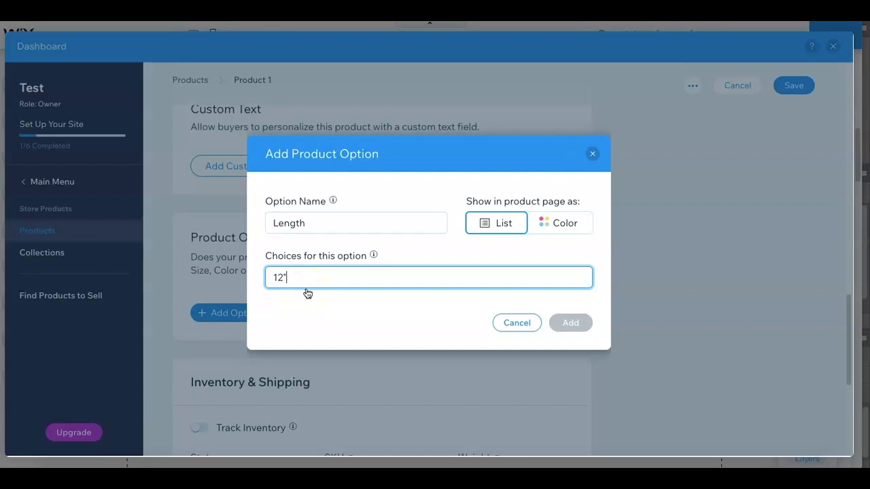
{"action": "key", "text": "Return"}
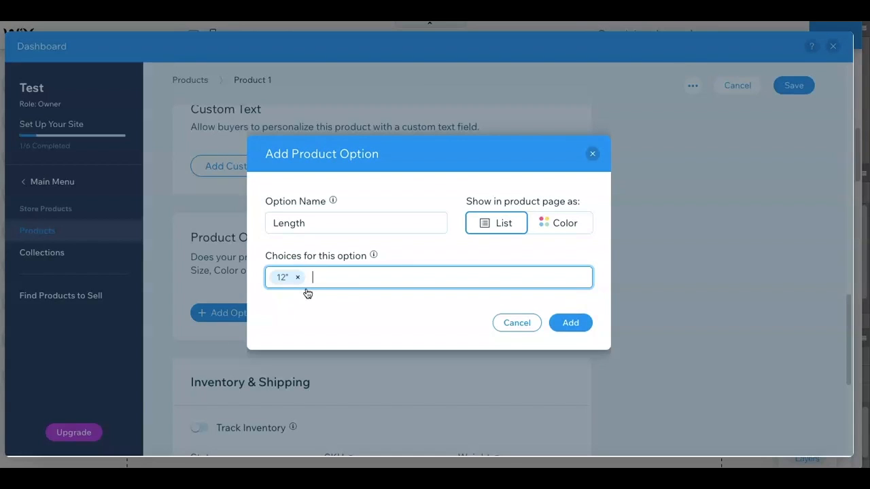
- Enter 14" and 16" as further choices for the Length option and add the option to the product
{"action": "type", "text": "14"}
{"action": "key", "text": "Return"}
{"action": "type", "text": "16\""}
{"action": "key", "text": "Return"}
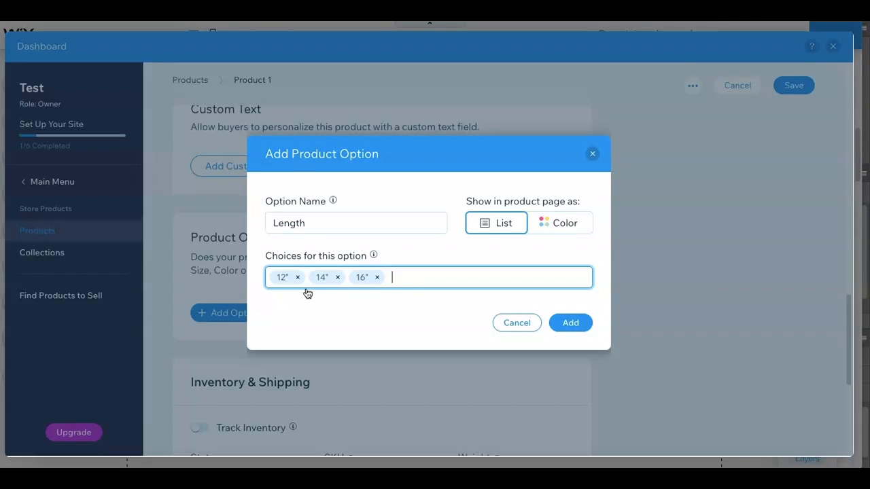
{"action": "left_click", "coordinate": [568, 322]}
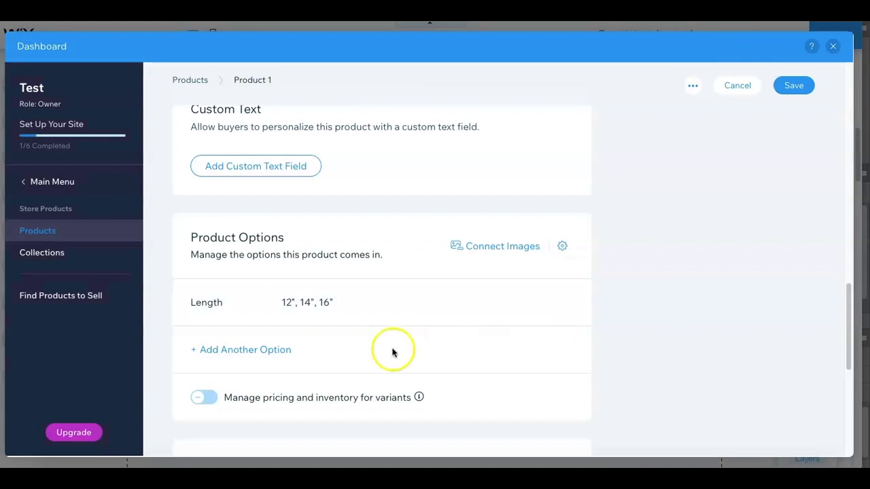
- Start another product option named "Origin" with the choices Mongolian and Cambodian
{"action": "left_click", "coordinate": [256, 353]}
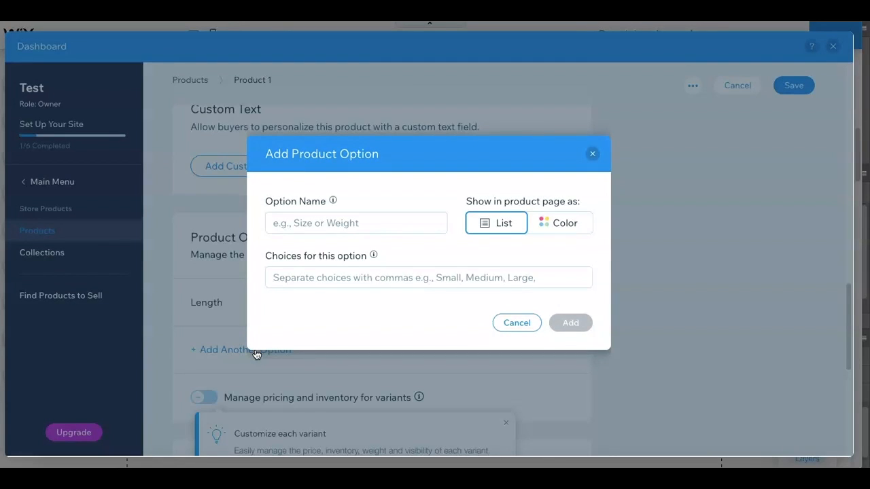
{"action": "left_click", "coordinate": [335, 223]}
{"action": "type", "text": "Origin"}
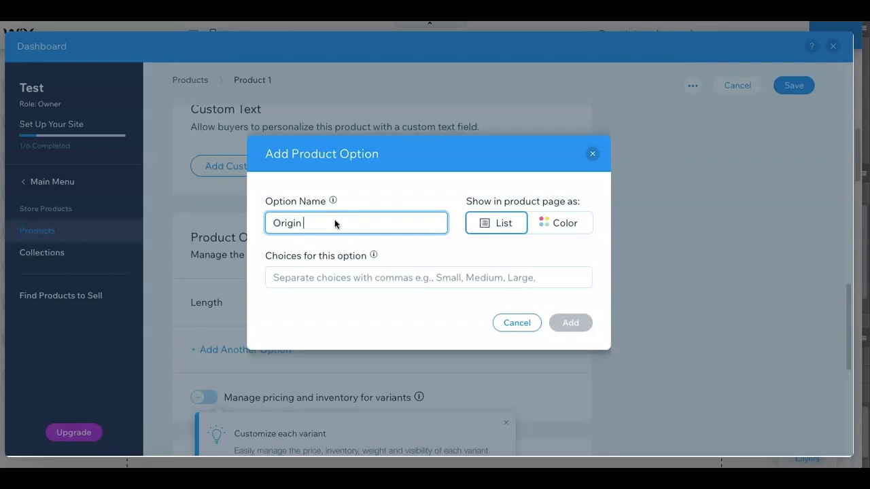
{"action": "left_click", "coordinate": [314, 282]}
{"action": "type", "text": "Mon"}
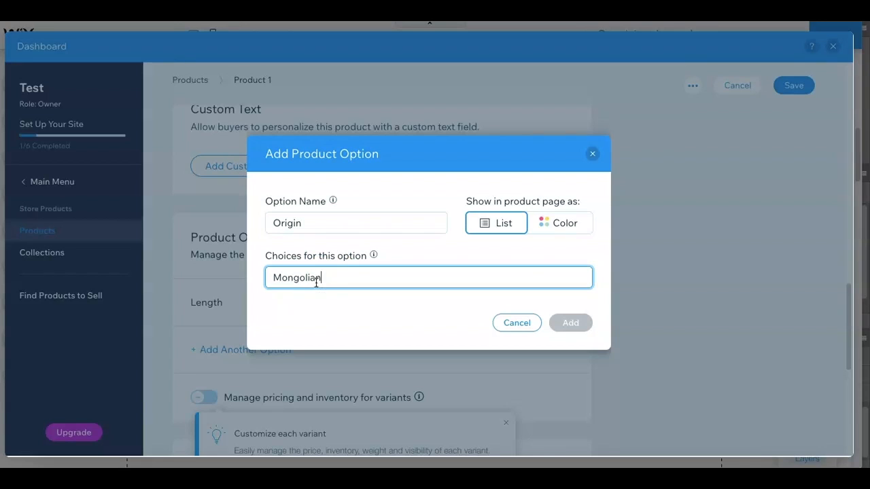
{"action": "type", "text": "golian"}
{"action": "key", "text": "Return"}
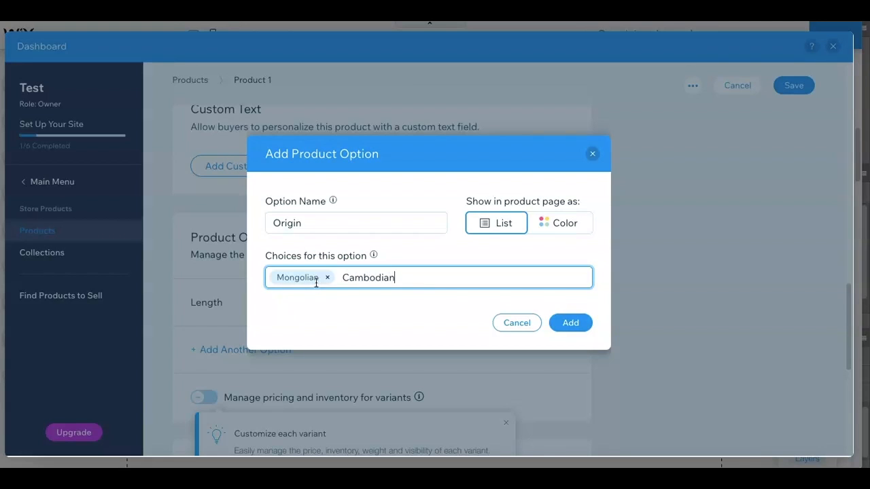
{"action": "type", "text": "Cambodian"}
{"action": "key", "text": "Return"}
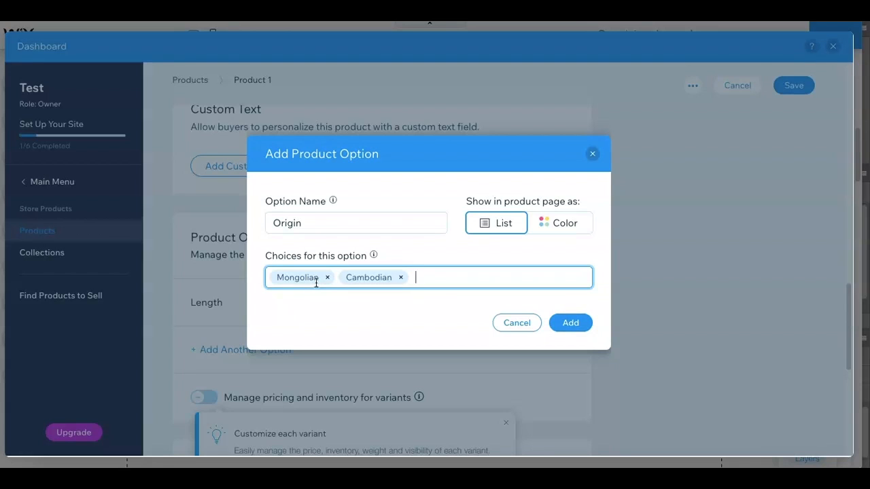
- Change the new option's name to "Hair Origin" and add it to the product
{"action": "left_click", "coordinate": [310, 225]}
{"action": "left_click", "coordinate": [275, 221]}
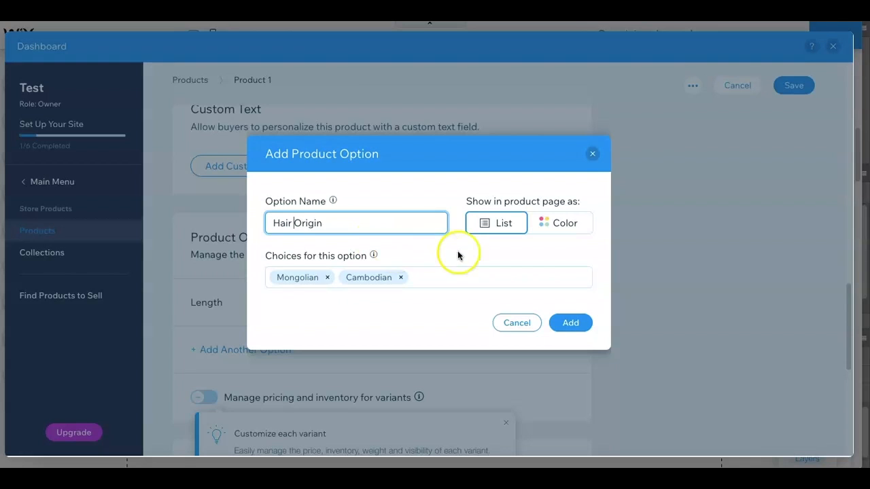
{"action": "left_click", "coordinate": [574, 324]}
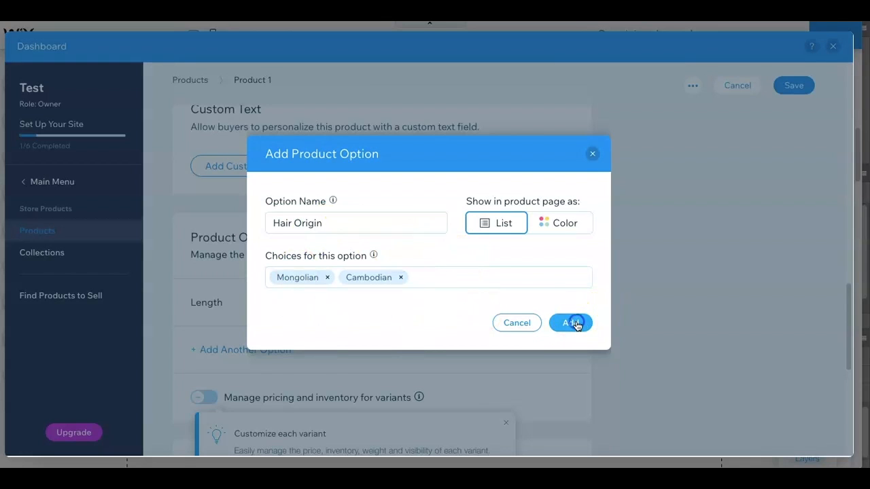
{"action": "left_click", "coordinate": [733, 301]}
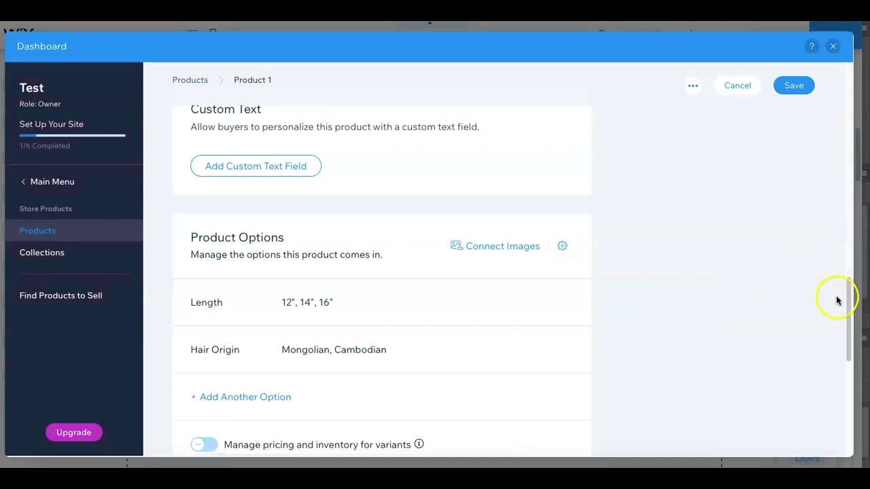
{"action": "left_click_drag", "start_coordinate": [848, 306], "coordinate": [837, 331]}
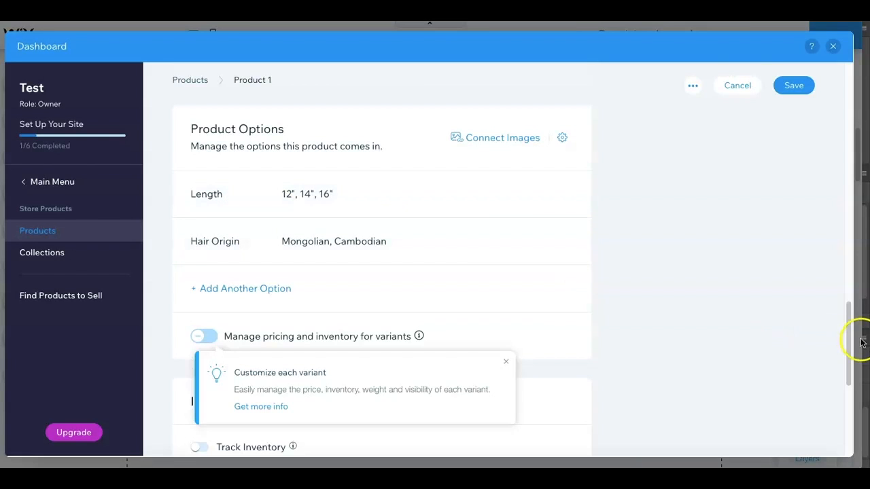
- Review the product's details, save the product and close the store dashboard
{"action": "left_click_drag", "start_coordinate": [849, 334], "coordinate": [864, 94]}
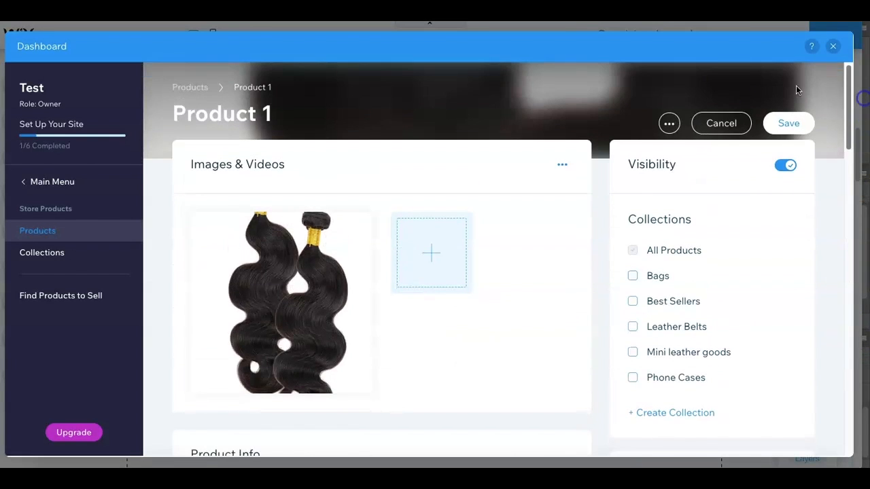
{"action": "left_click_drag", "start_coordinate": [848, 144], "coordinate": [847, 314]}
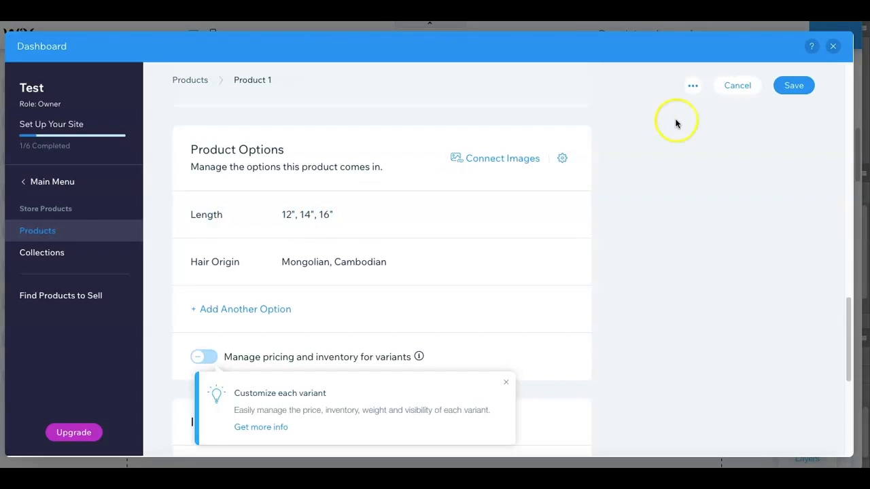
{"action": "left_click", "coordinate": [795, 87]}
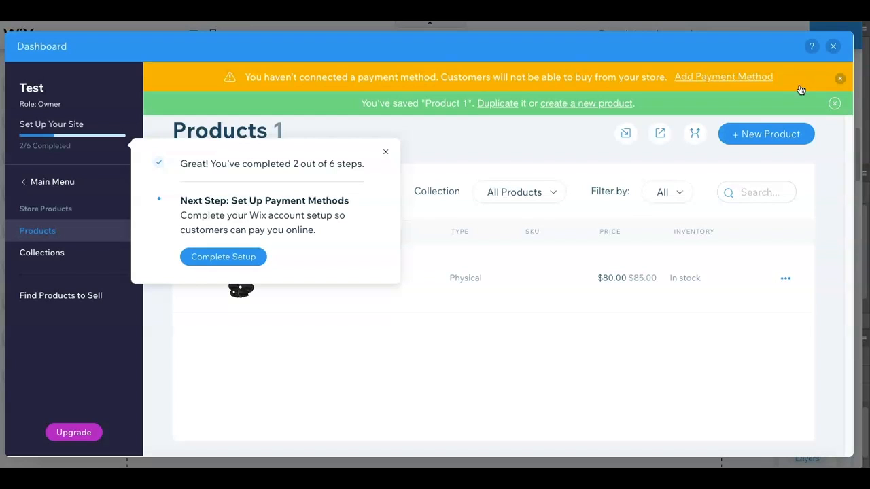
{"action": "left_click", "coordinate": [385, 152]}
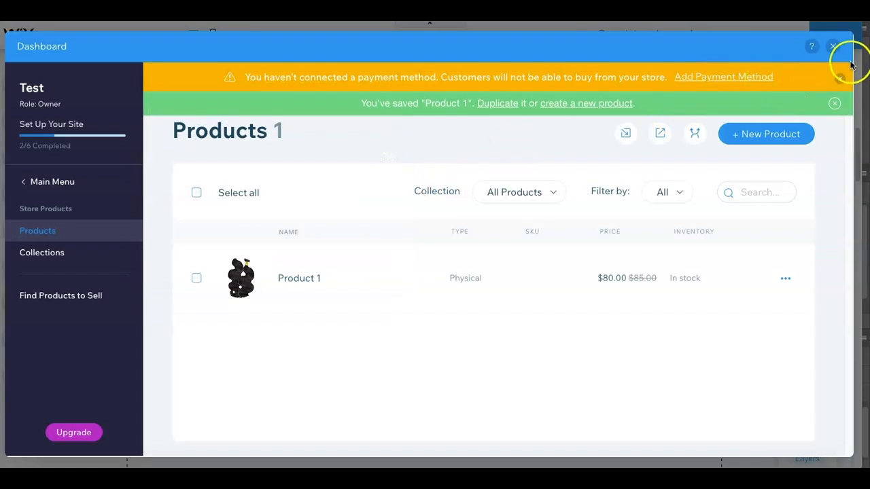
{"action": "left_click", "coordinate": [833, 46]}
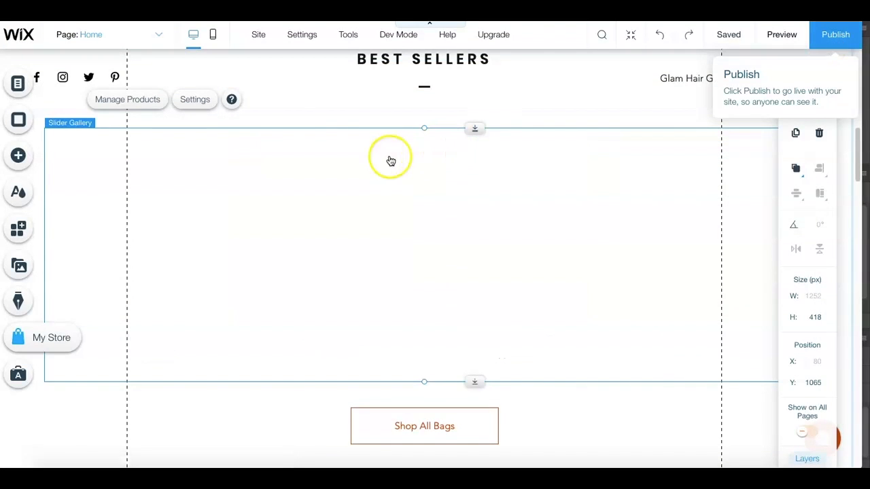
- Switch the editor to the store's Product Page and preview the site
{"action": "left_click", "coordinate": [165, 36]}
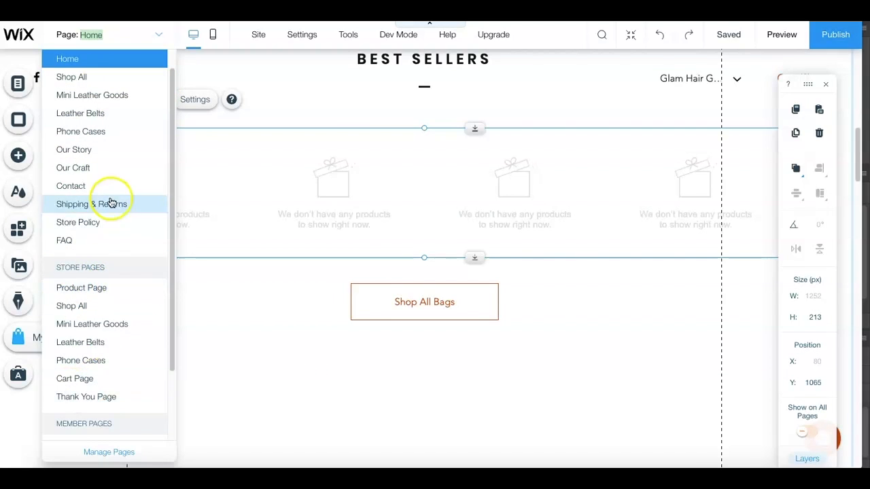
{"action": "left_click", "coordinate": [95, 287]}
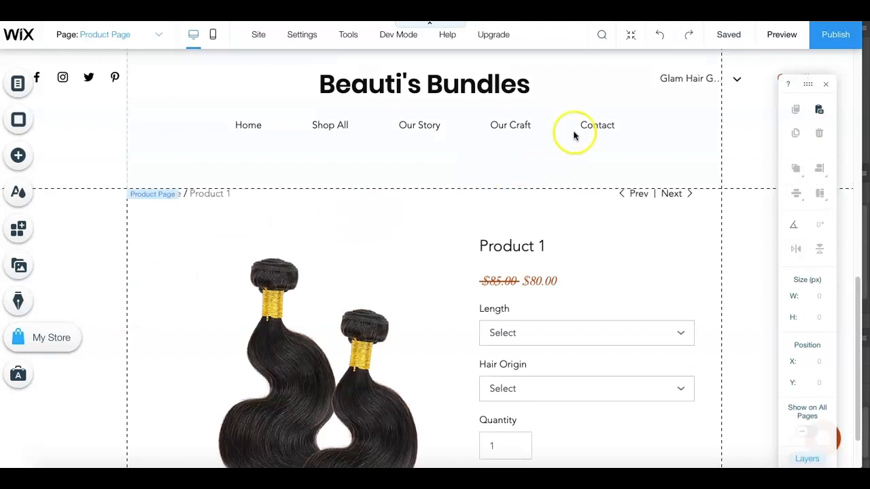
{"action": "left_click", "coordinate": [781, 35]}
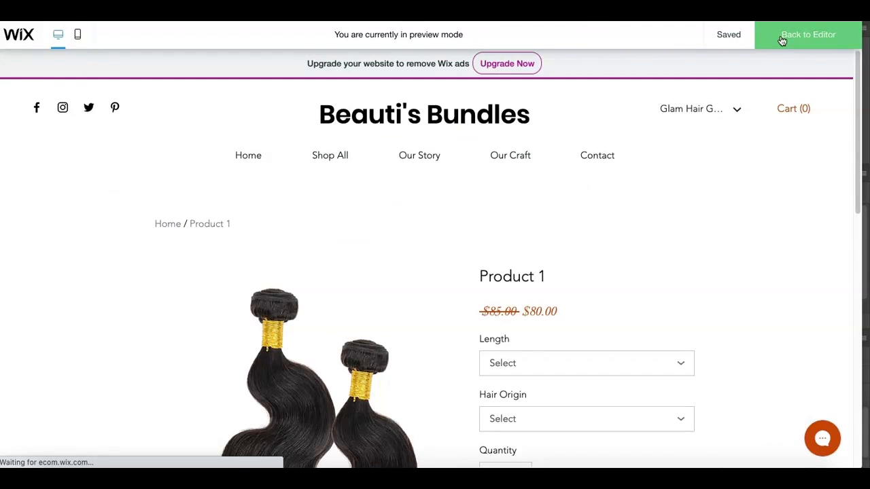
- Check the choices offered under Length and Hair Origin on the previewed product page
{"action": "left_click_drag", "start_coordinate": [861, 72], "coordinate": [860, 109]}
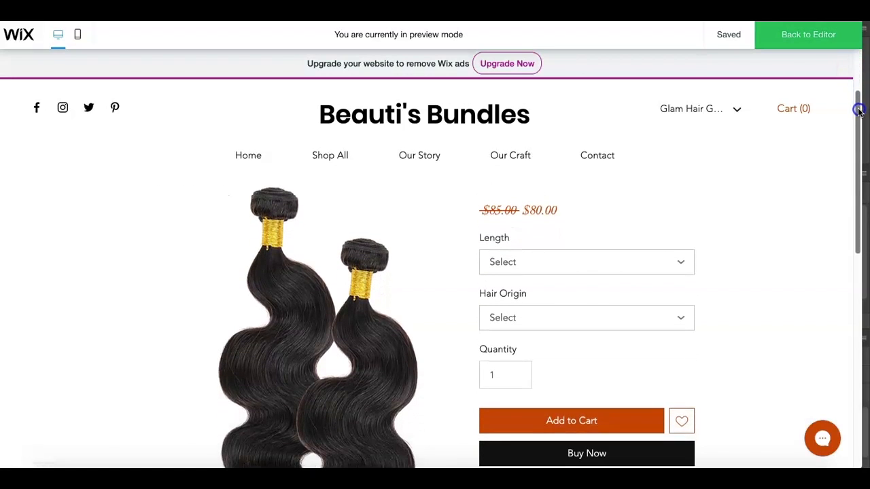
{"action": "left_click", "coordinate": [677, 269]}
{"action": "left_click", "coordinate": [674, 270]}
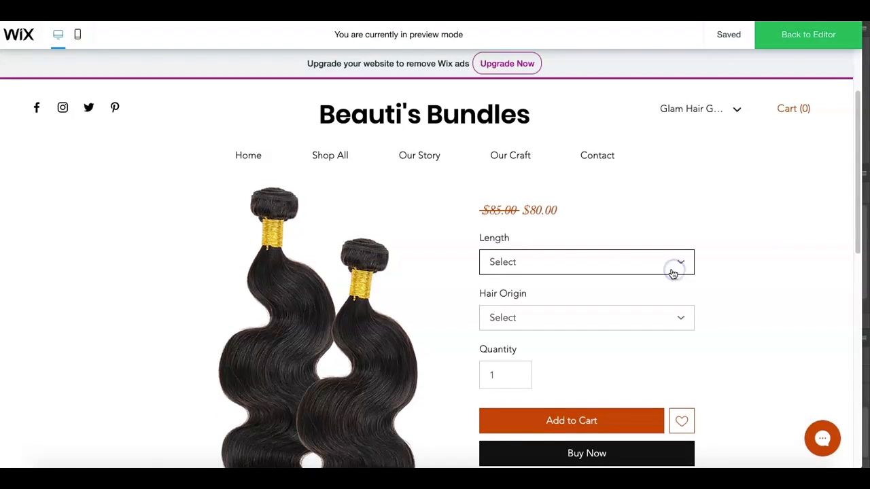
{"action": "left_click", "coordinate": [548, 257]}
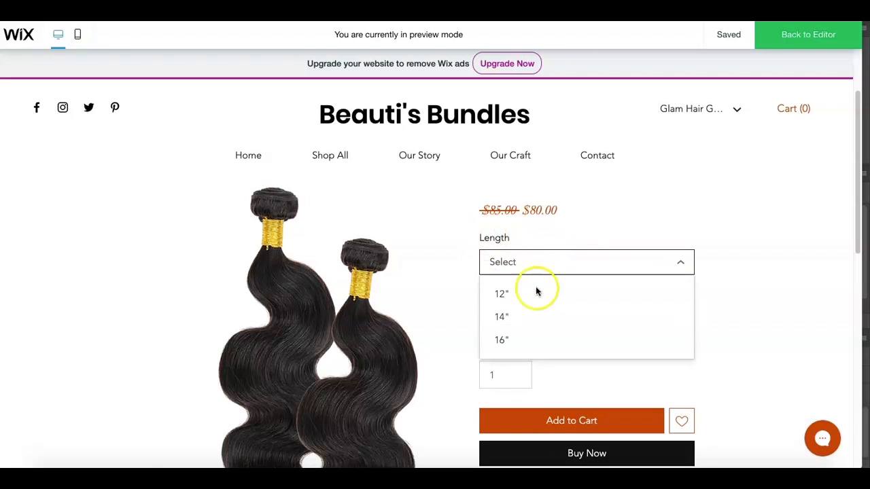
{"action": "left_click", "coordinate": [674, 208]}
{"action": "left_click", "coordinate": [660, 320]}
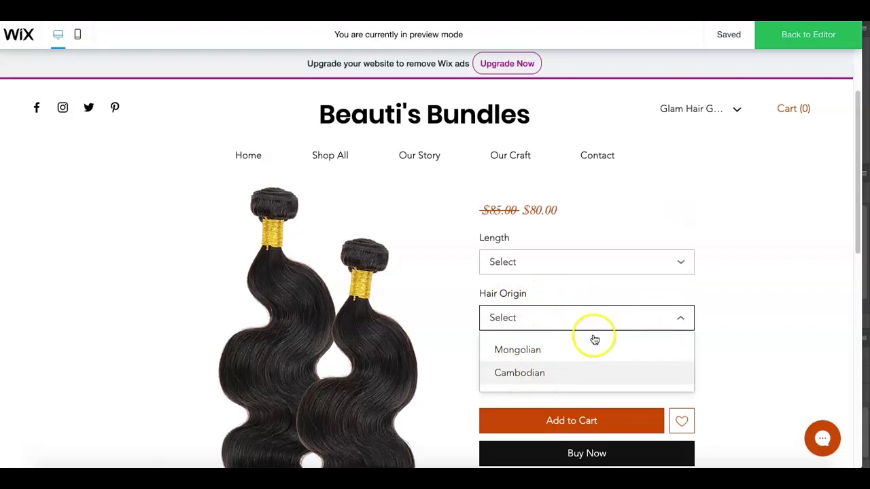
{"action": "left_click", "coordinate": [746, 252]}
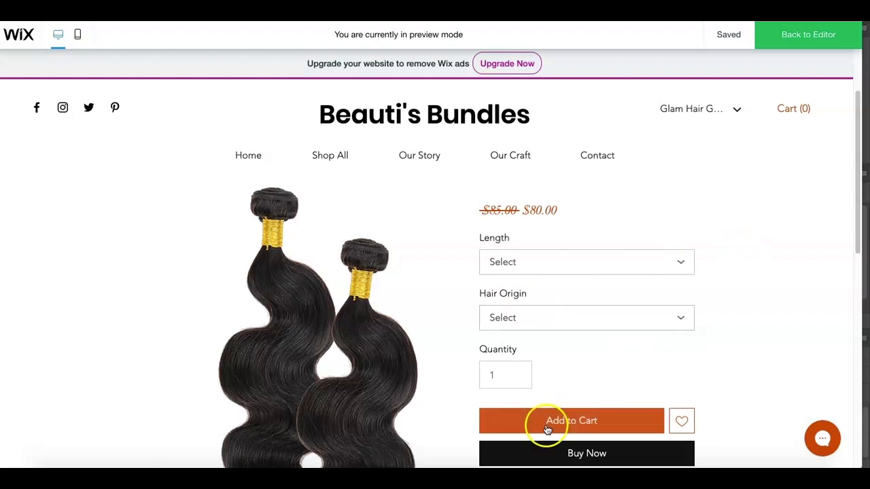
- Return from the preview to the Home page and open Product 1 for editing by way of the Best Sellers slider gallery
{"action": "left_click", "coordinate": [808, 43]}
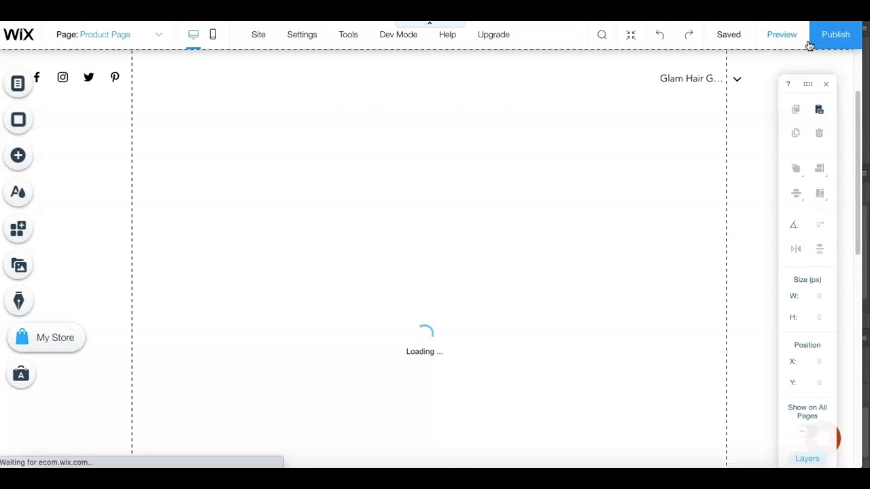
{"action": "left_click", "coordinate": [157, 37]}
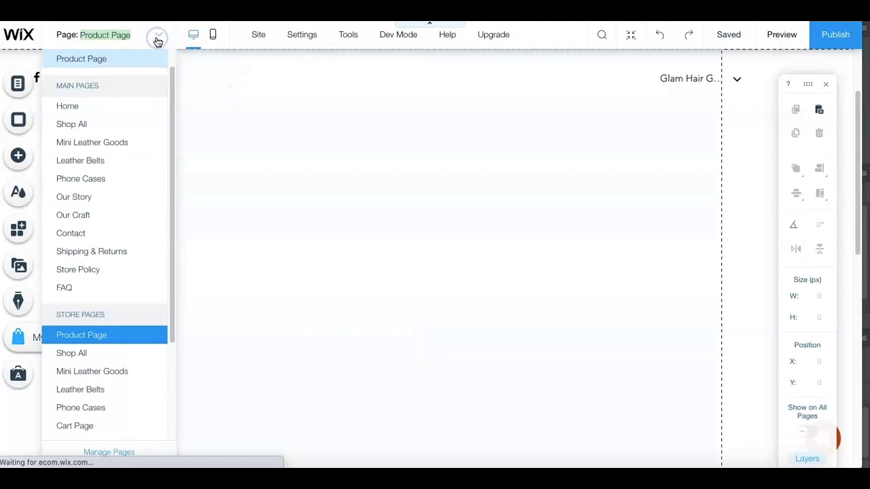
{"action": "left_click", "coordinate": [88, 106]}
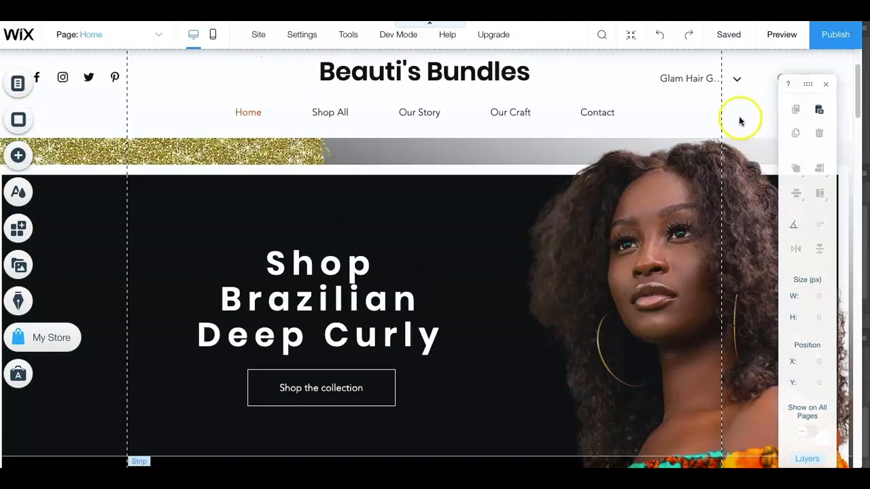
{"action": "scroll", "coordinate": [741, 121], "scroll_direction": "up", "scroll_amount": 1}
{"action": "left_click_drag", "start_coordinate": [857, 74], "coordinate": [849, 132]}
{"action": "double_click", "coordinate": [396, 204]}
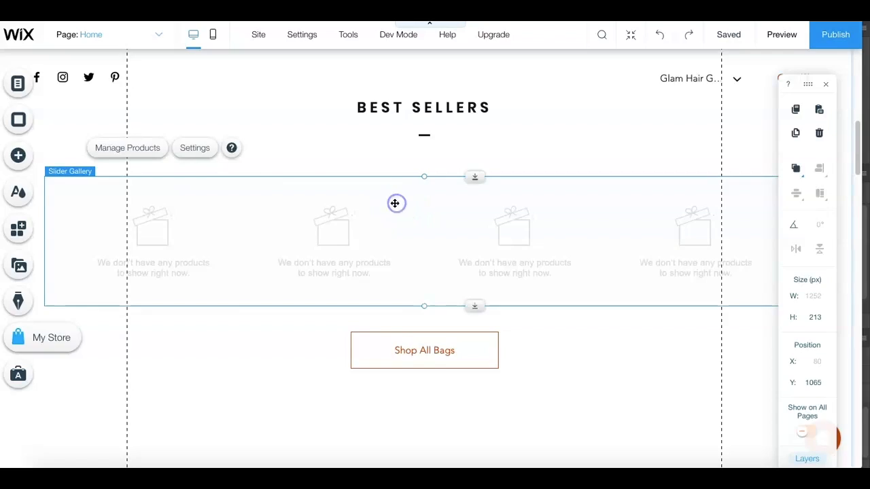
{"action": "left_click", "coordinate": [300, 250]}
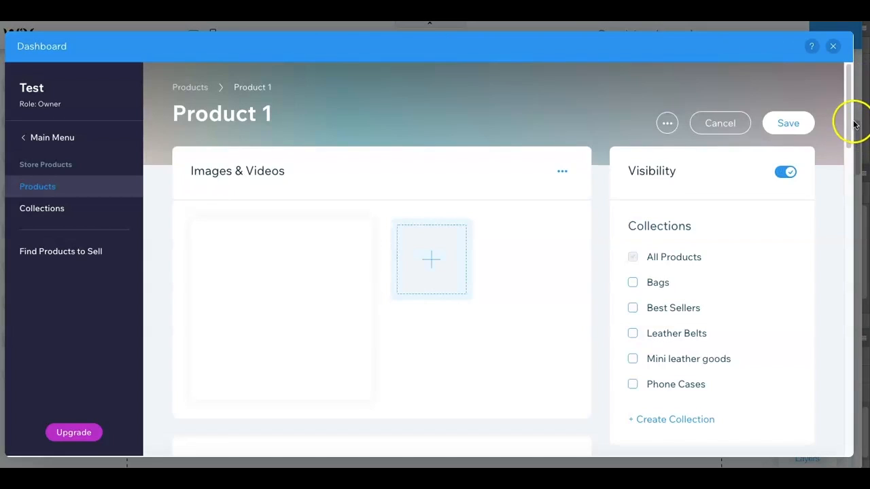
- Turn on pricing and inventory management for the product's variants and delete the Hair Origin option
{"action": "left_click_drag", "start_coordinate": [850, 107], "coordinate": [829, 361]}
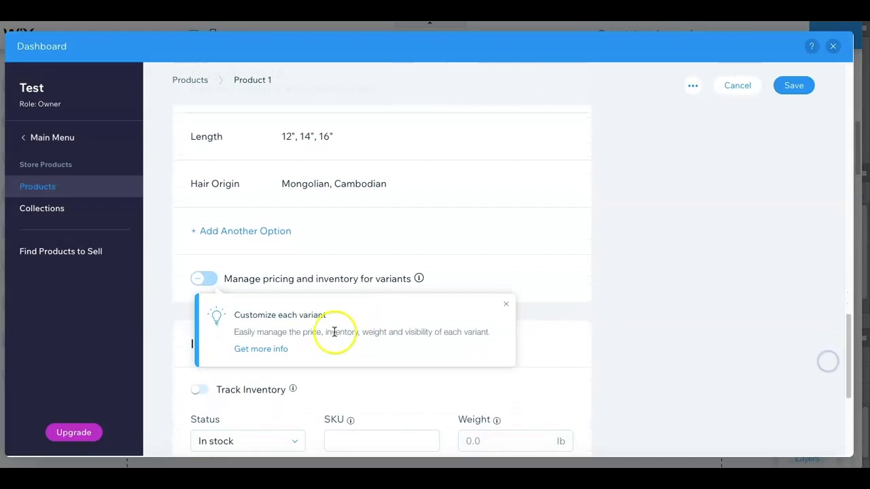
{"action": "left_click", "coordinate": [201, 278]}
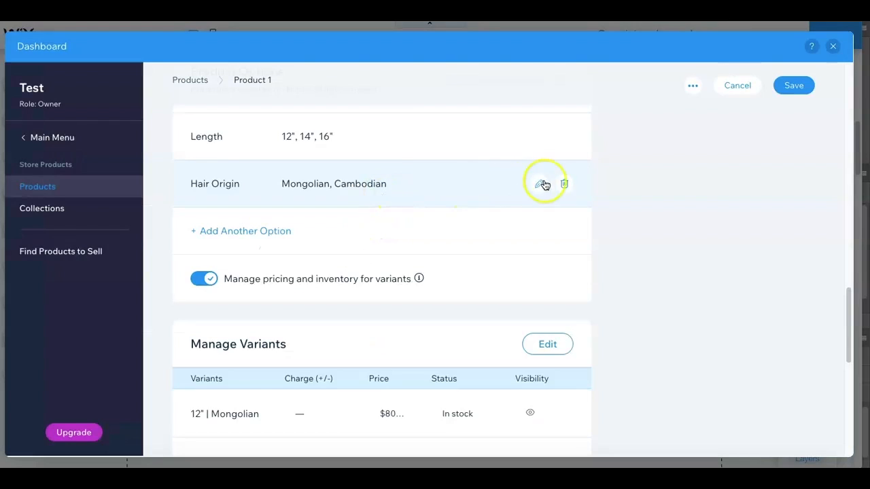
{"action": "left_click", "coordinate": [563, 183]}
{"action": "left_click", "coordinate": [550, 283]}
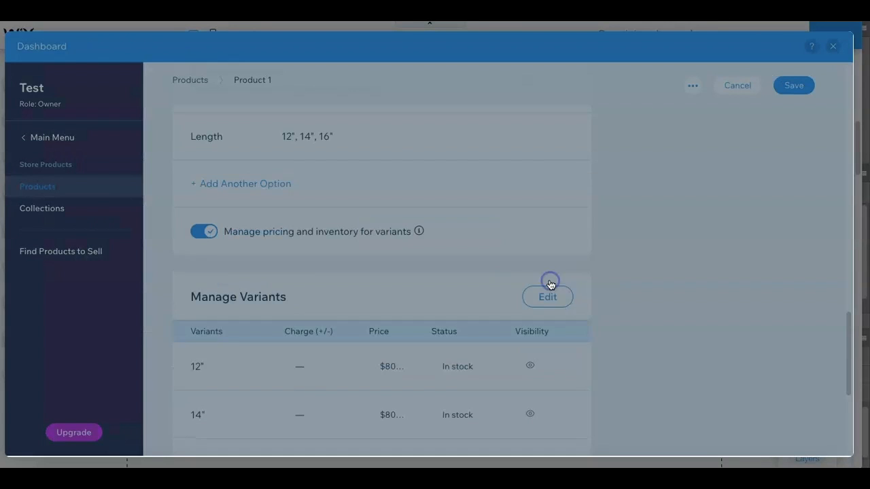
- Set the additional charge to $10 for the 14" variant and $20 for the 16" variant
{"action": "left_click", "coordinate": [544, 299]}
{"action": "left_click", "coordinate": [544, 299]}
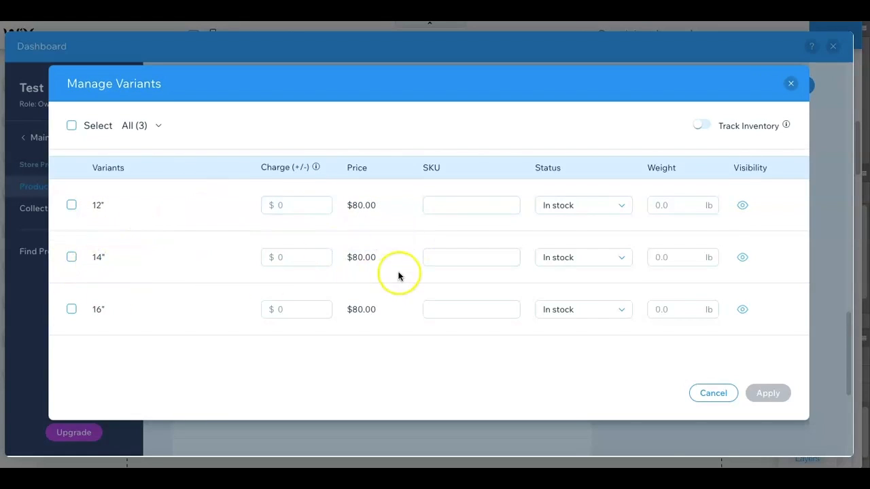
{"action": "left_click", "coordinate": [300, 256]}
{"action": "type", "text": "10"}
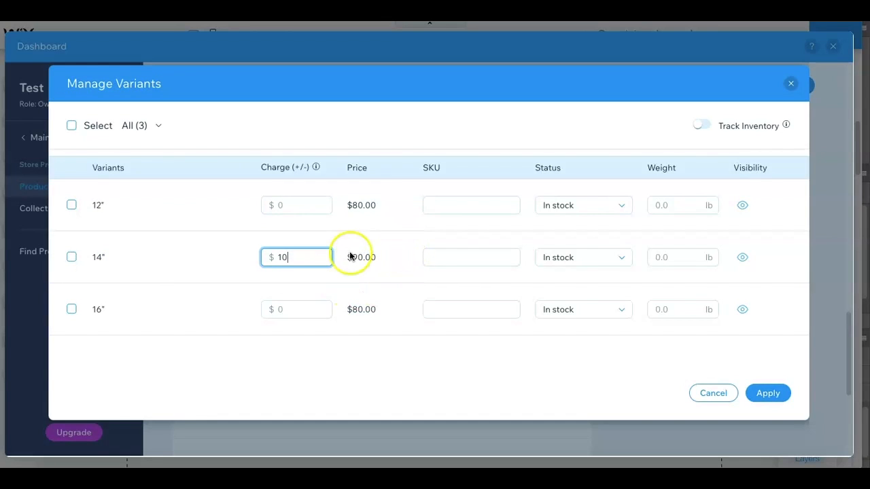
{"action": "left_click", "coordinate": [294, 310]}
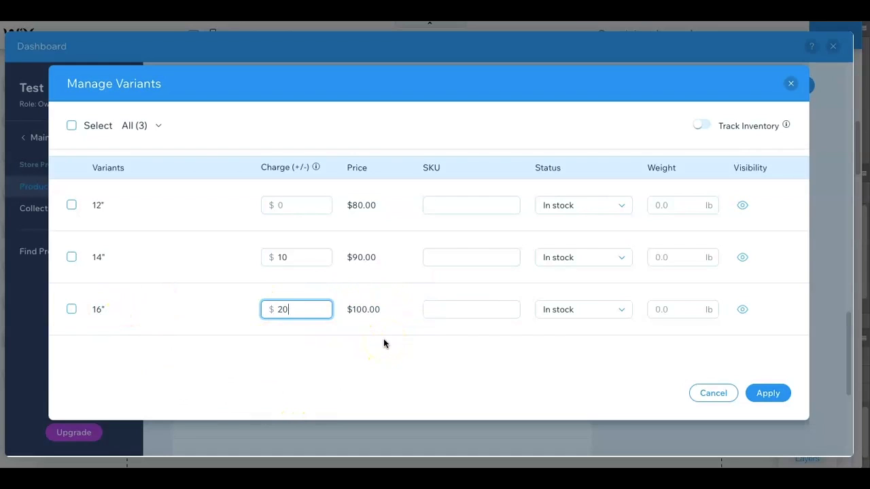
- Turn on inventory tracking for the variants and apply the variant changes
{"action": "left_click", "coordinate": [698, 127]}
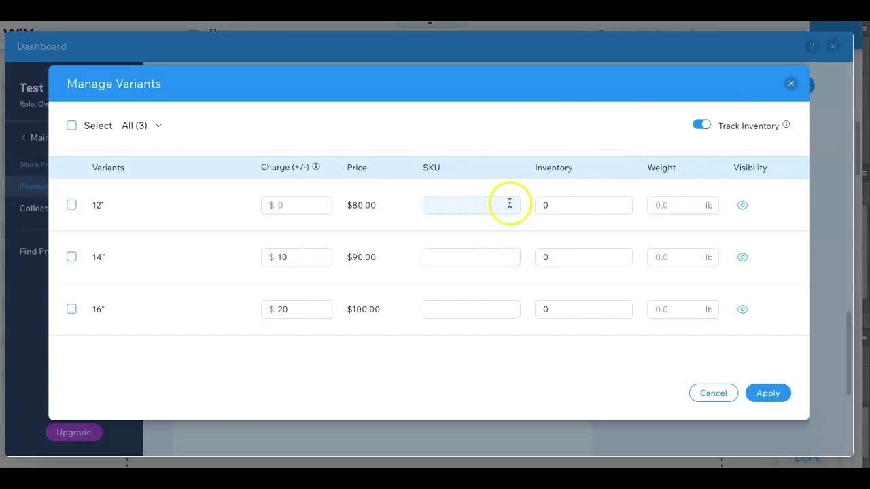
{"action": "left_click", "coordinate": [561, 204]}
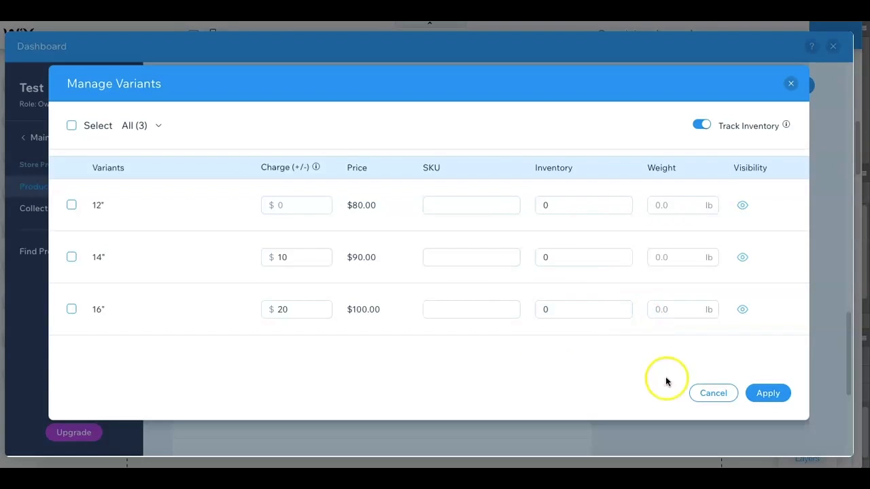
{"action": "left_click", "coordinate": [763, 394]}
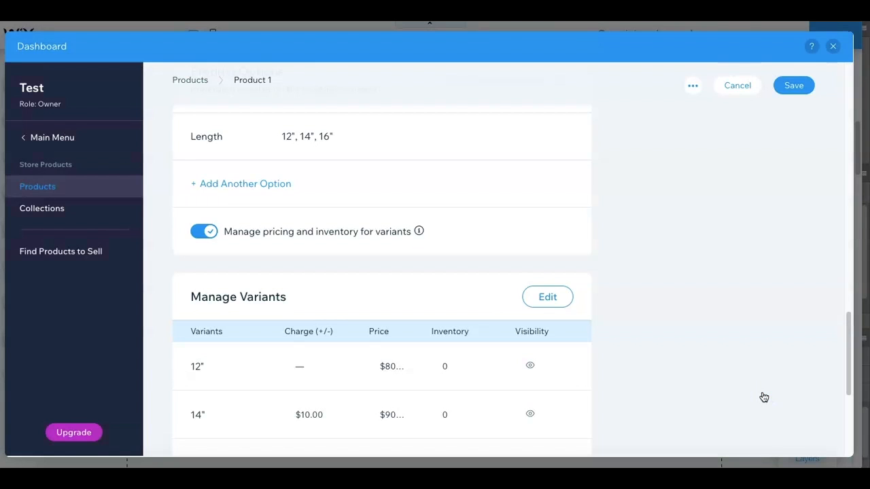
- Save the changes to Product 1 and open the store's collections
{"action": "left_click_drag", "start_coordinate": [847, 324], "coordinate": [835, 391]}
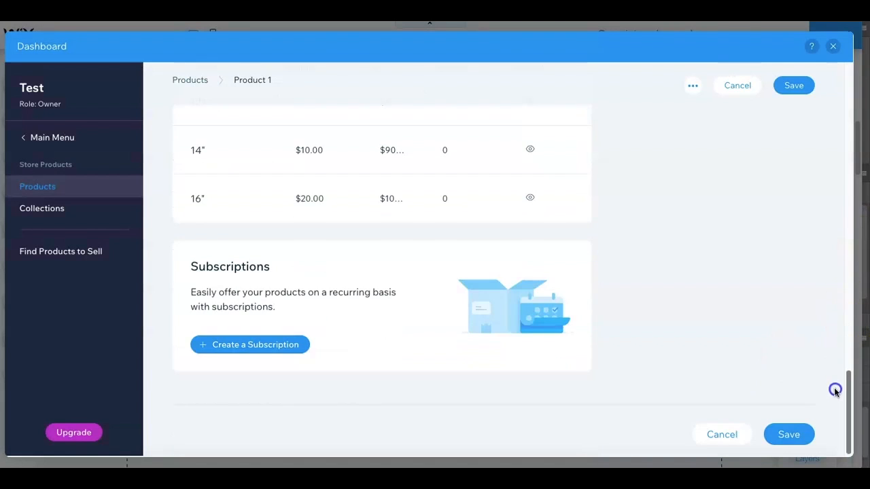
{"action": "left_click_drag", "start_coordinate": [867, 268], "coordinate": [864, 73]}
{"action": "left_click", "coordinate": [51, 222]}
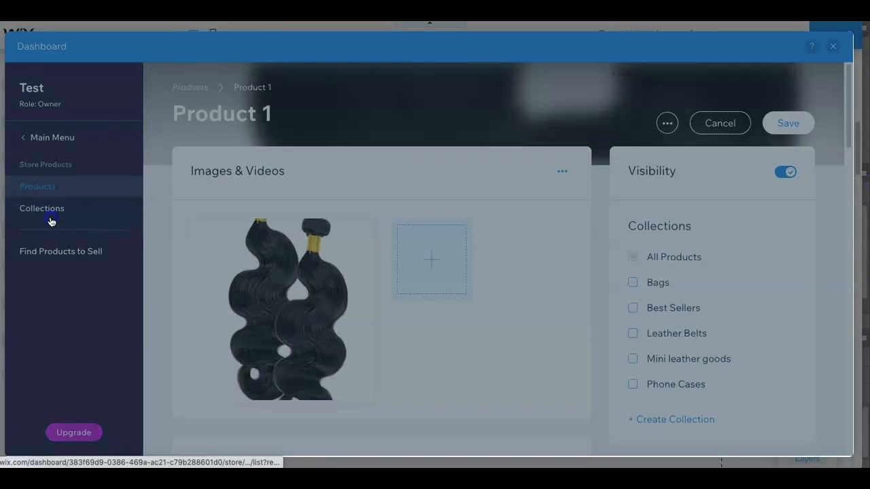
{"action": "left_click", "coordinate": [514, 284]}
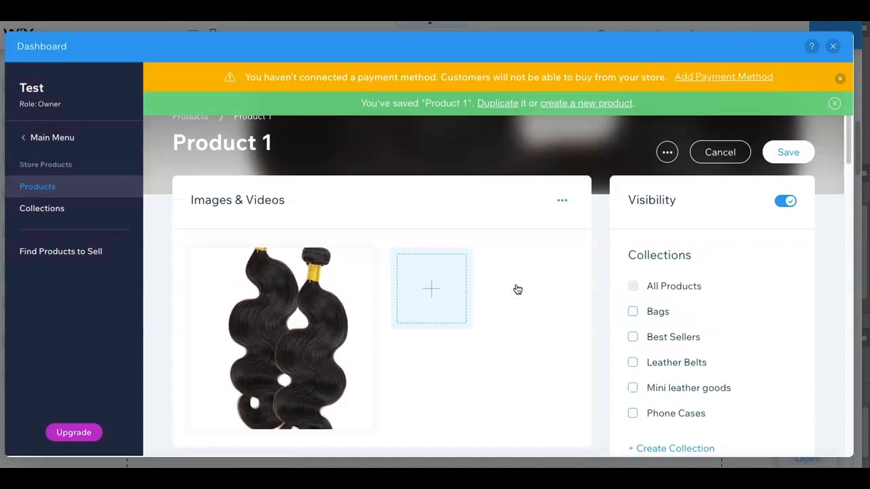
{"action": "left_click", "coordinate": [48, 215]}
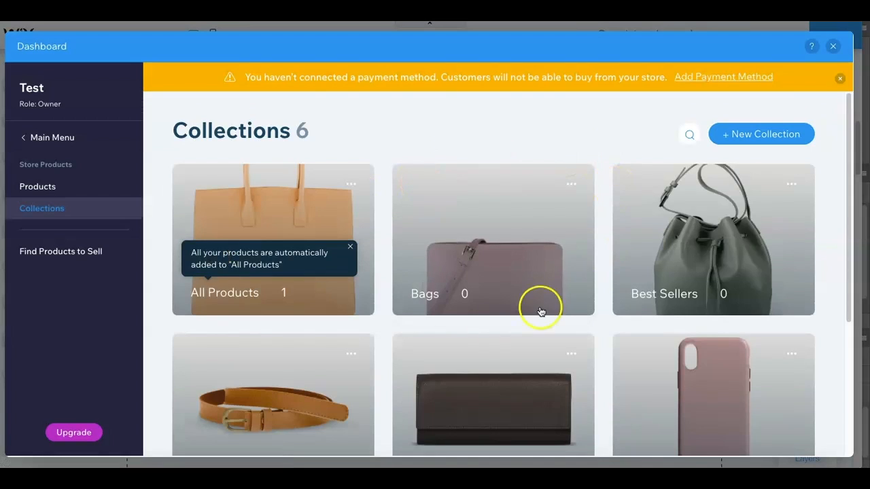
- Delete the Best Sellers collection
{"action": "left_click", "coordinate": [791, 183]}
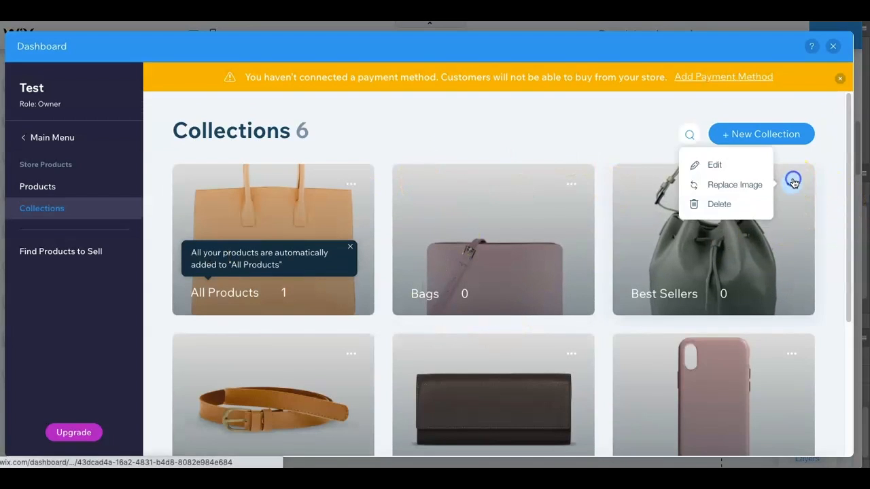
{"action": "left_click", "coordinate": [739, 205]}
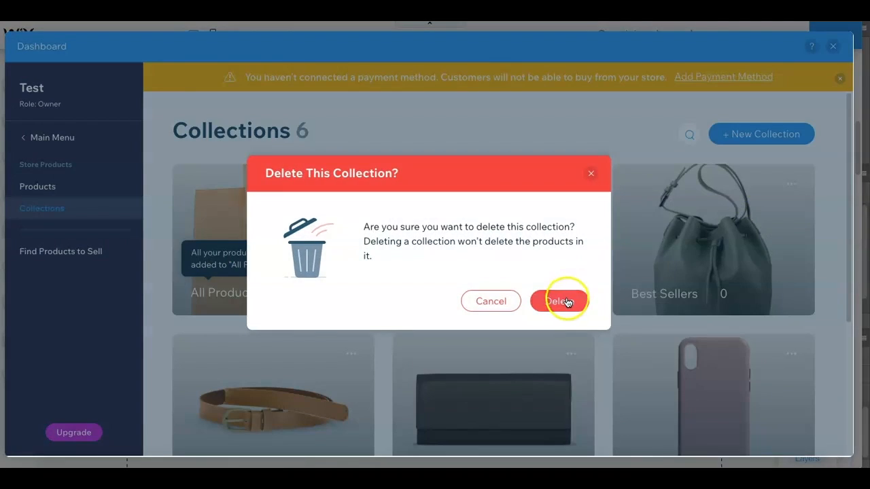
{"action": "left_click", "coordinate": [568, 302]}
- Delete the Bags and Leather Belts collections
{"action": "left_click", "coordinate": [571, 184]}
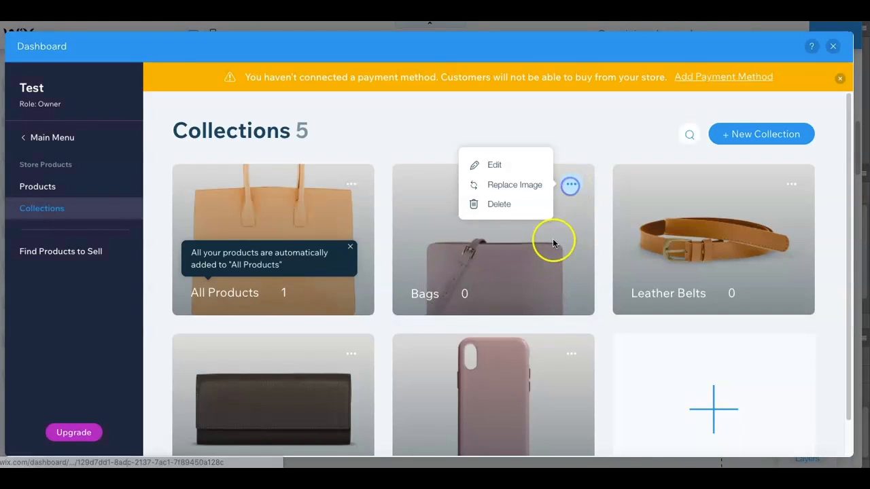
{"action": "left_click", "coordinate": [529, 206]}
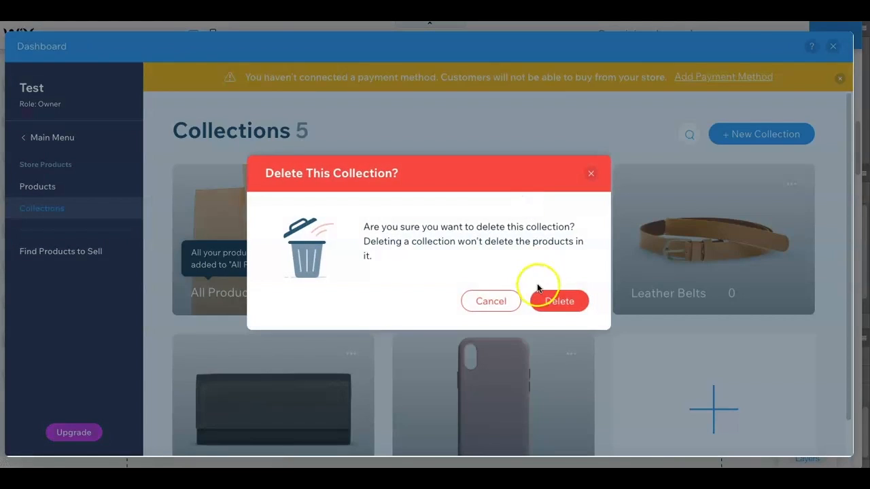
{"action": "left_click", "coordinate": [552, 298]}
{"action": "left_click", "coordinate": [569, 185]}
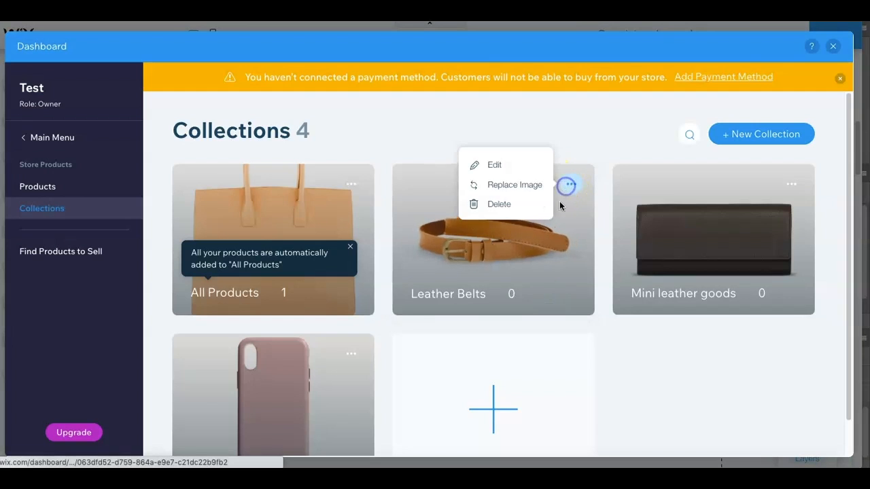
{"action": "left_click", "coordinate": [517, 207]}
{"action": "left_click", "coordinate": [558, 300]}
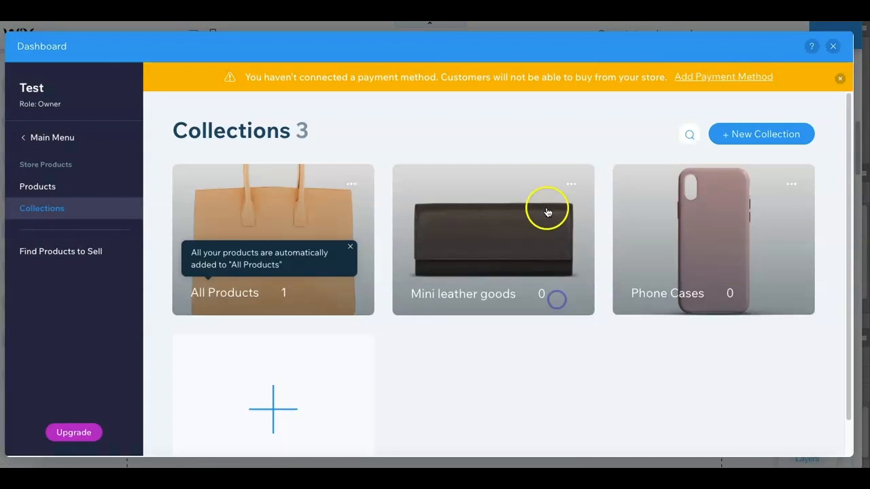
- Delete the Mini leather goods and Phone Cases collections
{"action": "left_click", "coordinate": [568, 184]}
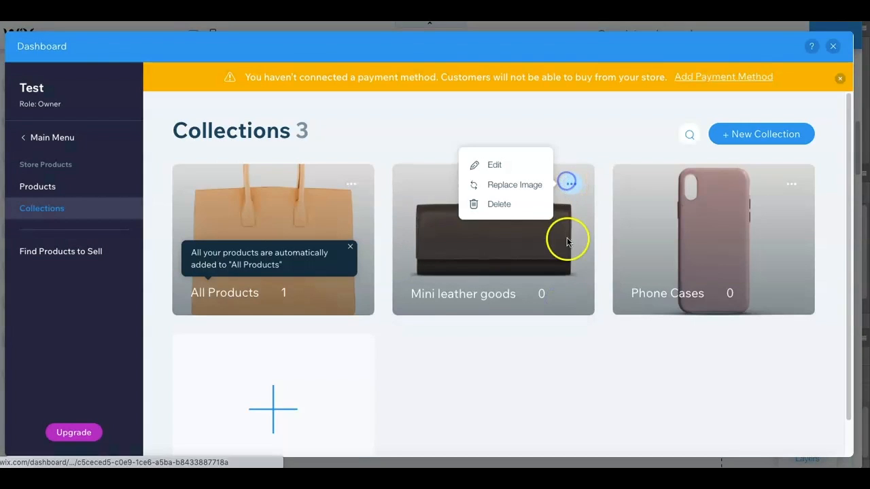
{"action": "left_click", "coordinate": [520, 204]}
{"action": "left_click", "coordinate": [551, 302]}
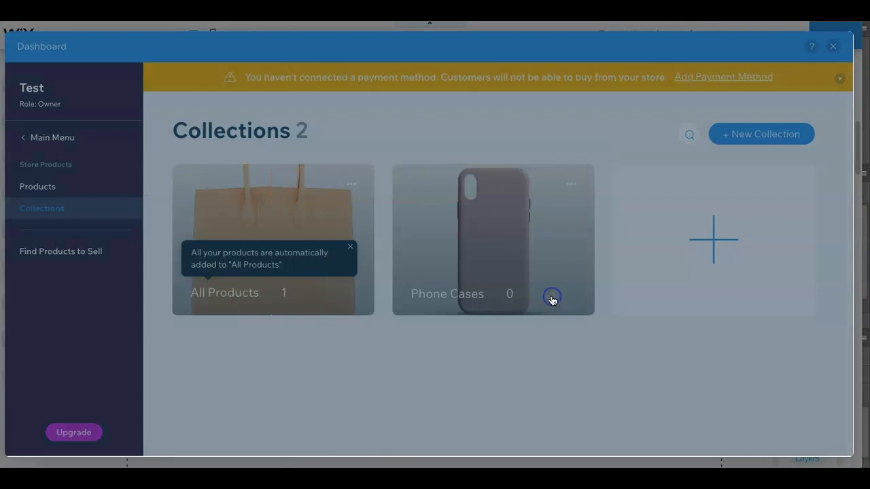
{"action": "left_click", "coordinate": [571, 185]}
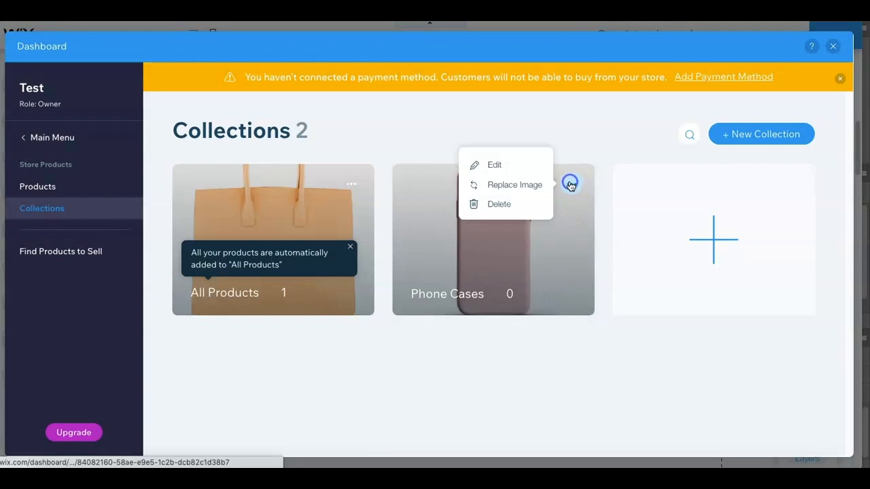
{"action": "left_click", "coordinate": [520, 206]}
{"action": "left_click", "coordinate": [554, 292]}
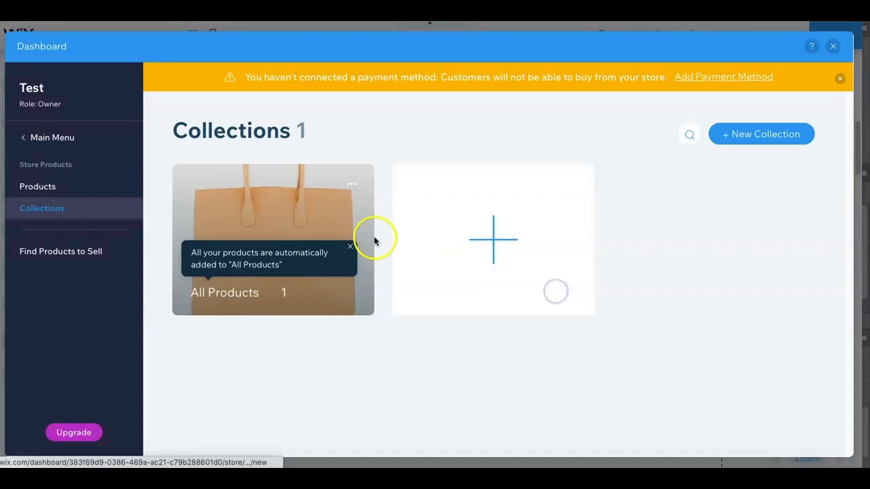
- Duplicate Product 1 from the store's product list, rename the copy Product 2 and save it
{"action": "left_click", "coordinate": [38, 190]}
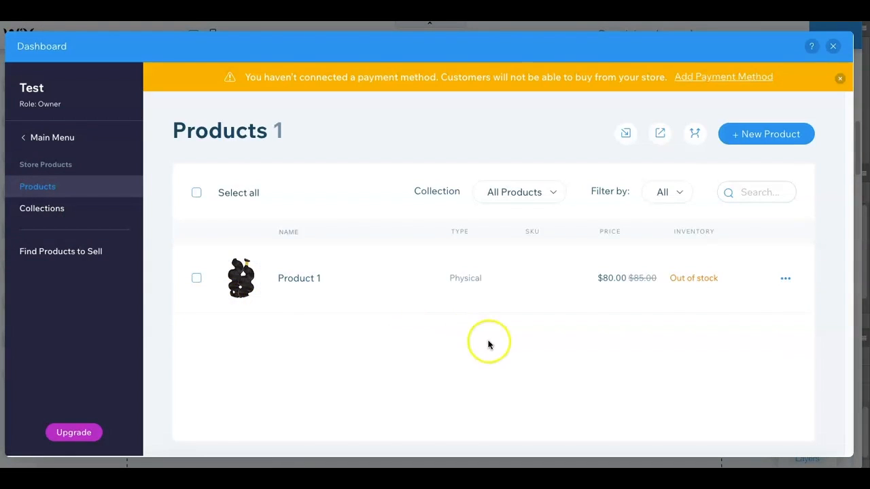
{"action": "left_click", "coordinate": [786, 282]}
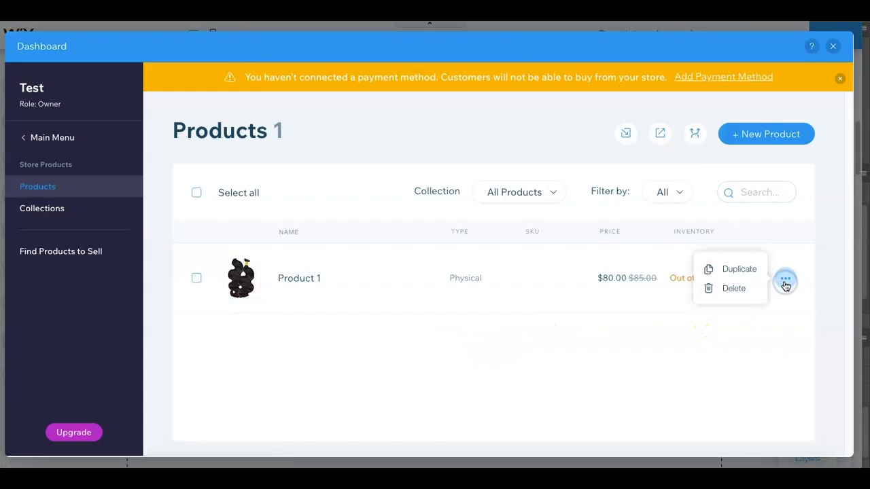
{"action": "left_click", "coordinate": [739, 269]}
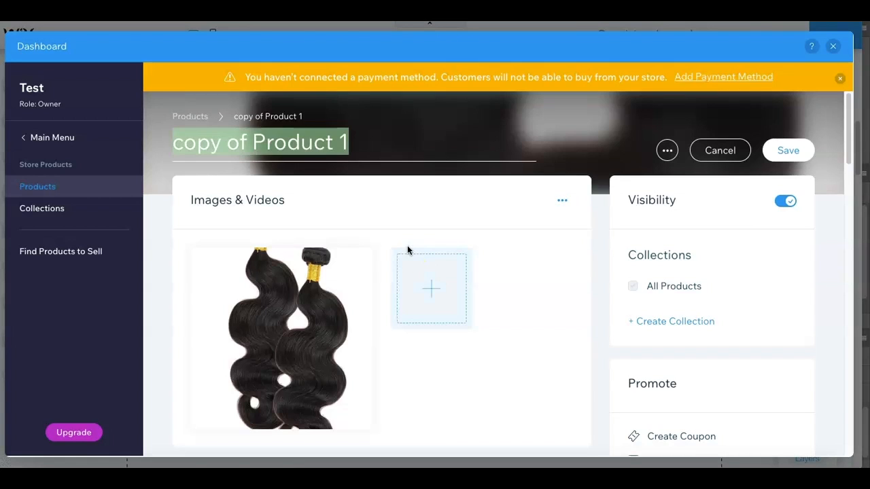
{"action": "left_click", "coordinate": [249, 136]}
{"action": "key", "text": "BackSpace"}
{"action": "key", "text": "BackSpace"}
{"action": "key", "text": "BackSpace"}
{"action": "key", "text": "BackSpace"}
{"action": "key", "text": "BackSpace"}
{"action": "key", "text": "BackSpace"}
{"action": "key", "text": "BackSpace"}
{"action": "key", "text": "BackSpace"}
{"action": "type", "text": "2"}
{"action": "left_click", "coordinate": [784, 150]}
- Duplicate Product 2 and rename the copy Product 3
{"action": "left_click", "coordinate": [533, 245]}
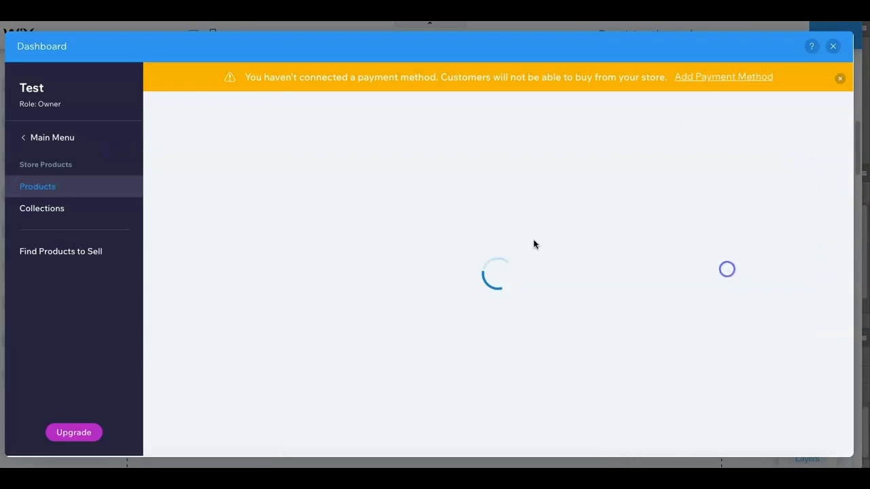
{"action": "left_click", "coordinate": [251, 136]}
{"action": "key", "text": "BackSpace"}
{"action": "key", "text": "BackSpace"}
{"action": "key", "text": "BackSpace"}
{"action": "key", "text": "BackSpace"}
{"action": "key", "text": "BackSpace"}
{"action": "key", "text": "BackSpace"}
{"action": "key", "text": "BackSpace"}
{"action": "key", "text": "BackSpace"}
{"action": "left_click", "coordinate": [305, 136]}
{"action": "key", "text": "BackSpace"}
{"action": "type", "text": "3"}
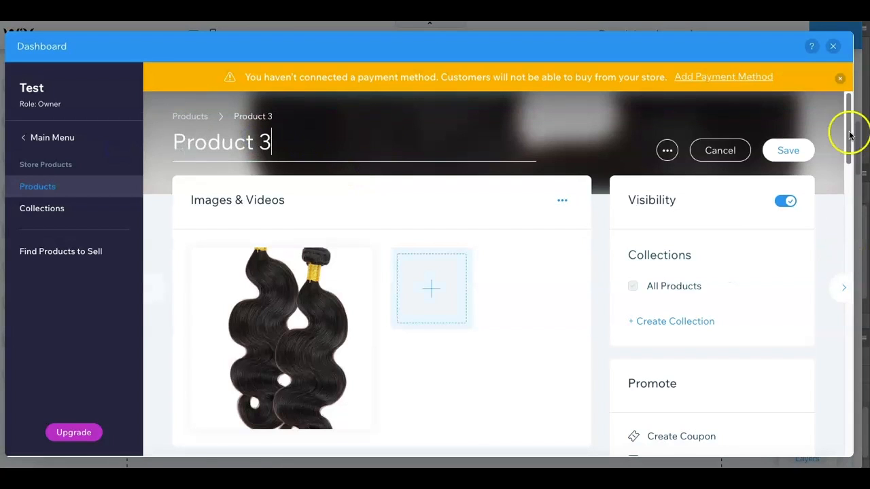
- Change Product 3's inventory to in stock and save the product
{"action": "left_click_drag", "start_coordinate": [849, 136], "coordinate": [788, 379]}
{"action": "left_click", "coordinate": [549, 250]}
{"action": "left_click", "coordinate": [705, 128]}
{"action": "left_click", "coordinate": [759, 395]}
{"action": "scroll", "coordinate": [848, 363], "scroll_direction": "up", "scroll_amount": 10}
{"action": "left_click", "coordinate": [786, 152]}
- Duplicate Product 3, rename the copy Product 4 and save it
{"action": "left_click", "coordinate": [784, 278]}
{"action": "left_click", "coordinate": [748, 270]}
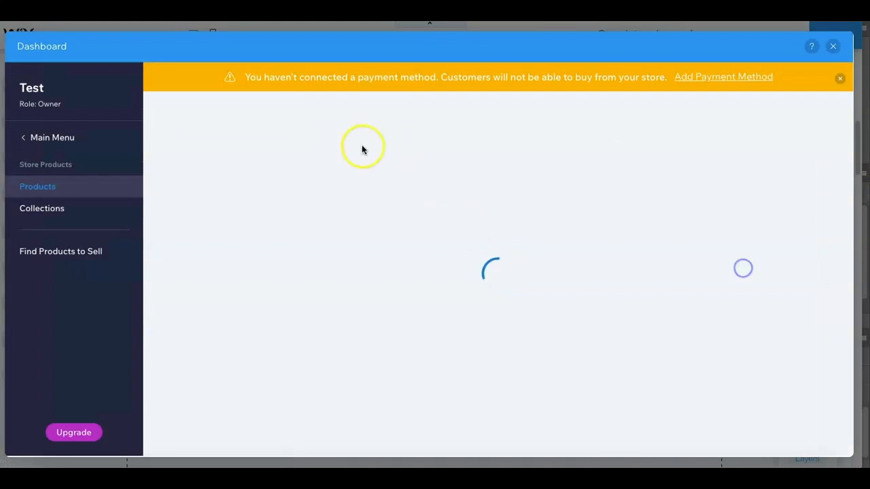
{"action": "left_click", "coordinate": [250, 143]}
{"action": "key", "text": "BackSpace"}
{"action": "key", "text": "BackSpace"}
{"action": "key", "text": "BackSpace"}
{"action": "key", "text": "BackSpace"}
{"action": "key", "text": "BackSpace"}
{"action": "key", "text": "BackSpace"}
{"action": "key", "text": "BackSpace"}
{"action": "key", "text": "BackSpace"}
{"action": "left_click", "coordinate": [271, 144]}
{"action": "key", "text": "BackSpace"}
{"action": "type", "text": "4"}
{"action": "left_click", "coordinate": [780, 152]}
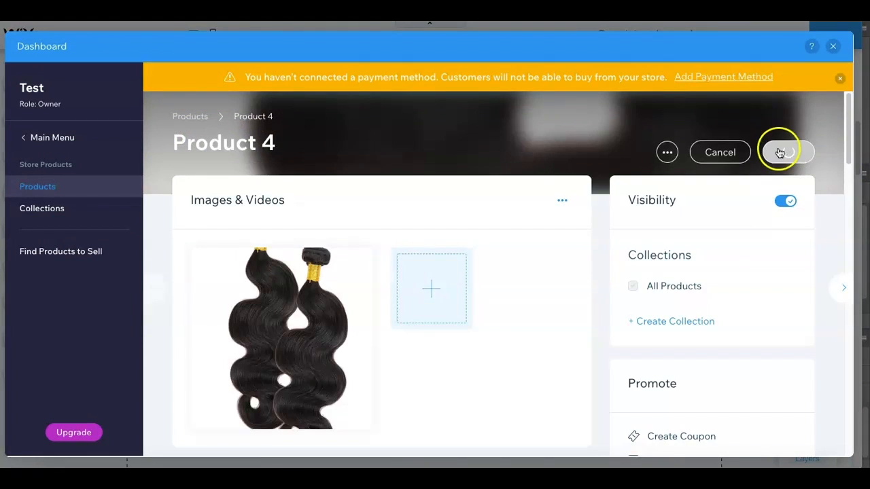
- Duplicate Product 4, rename the copy Product 5 and save it
{"action": "left_click", "coordinate": [755, 129]}
{"action": "left_click", "coordinate": [786, 279]}
{"action": "left_click", "coordinate": [748, 270]}
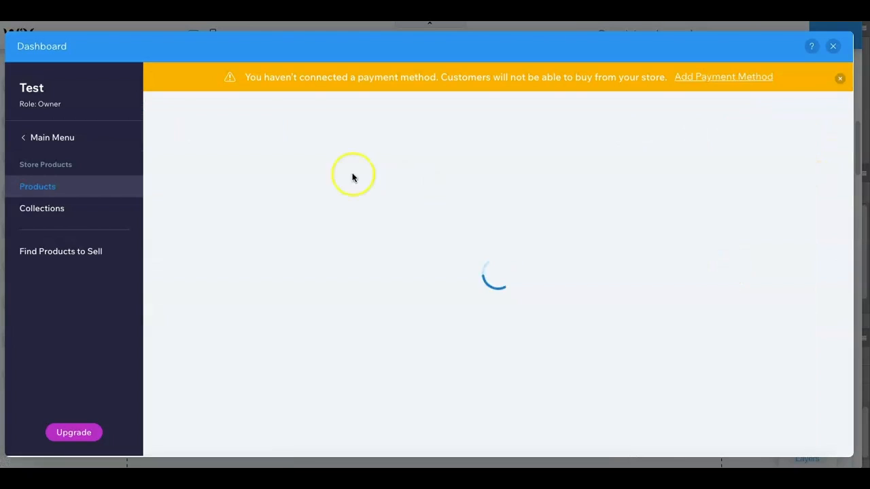
{"action": "triple_click", "coordinate": [272, 144]}
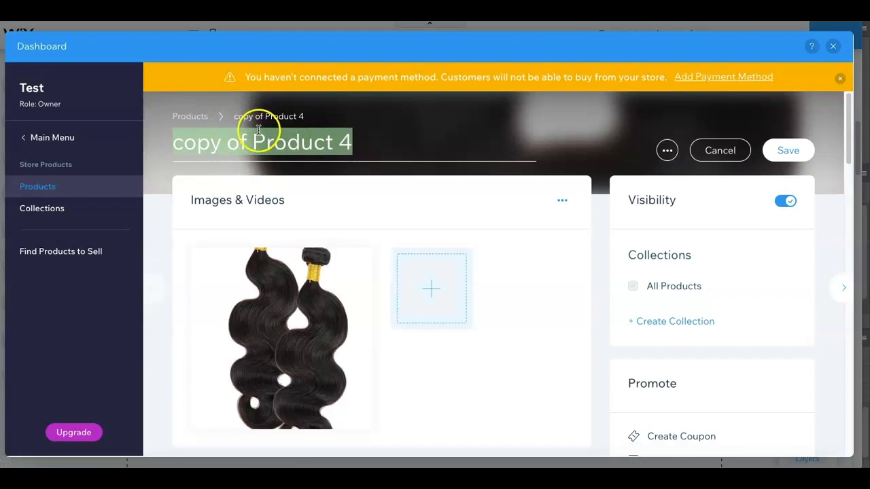
{"action": "left_click", "coordinate": [253, 136]}
{"action": "key", "text": "BackSpace"}
{"action": "key", "text": "BackSpace"}
{"action": "key", "text": "BackSpace"}
{"action": "key", "text": "BackSpace"}
{"action": "key", "text": "BackSpace"}
{"action": "key", "text": "BackSpace"}
{"action": "key", "text": "BackSpace"}
{"action": "key", "text": "BackSpace"}
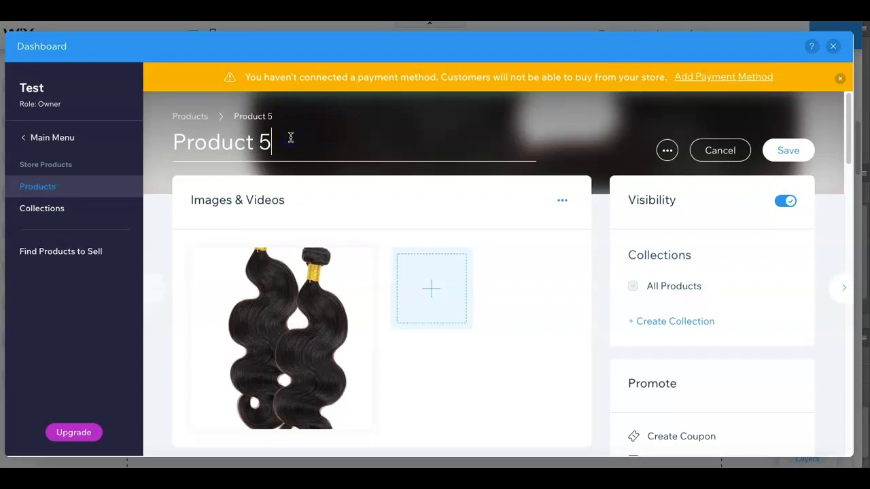
{"action": "left_click", "coordinate": [782, 150]}
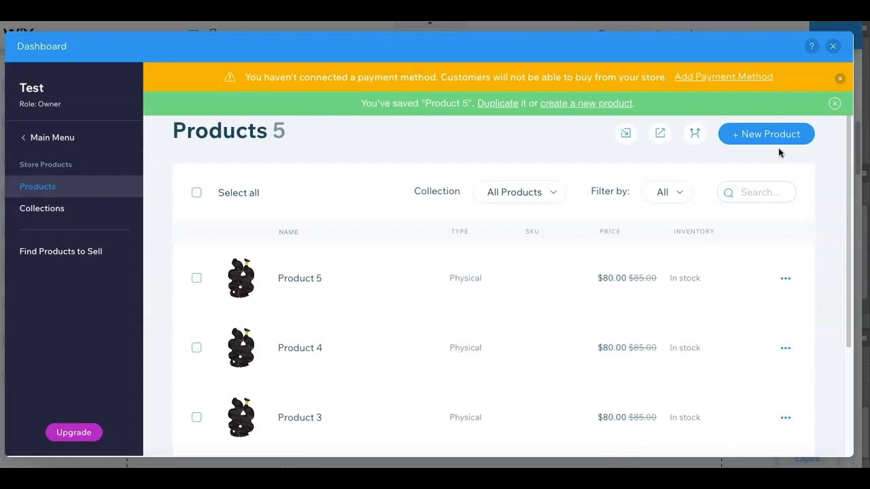
- Close the store dashboard and select the Best Sellers slider gallery on the home page
{"action": "left_click", "coordinate": [835, 46]}
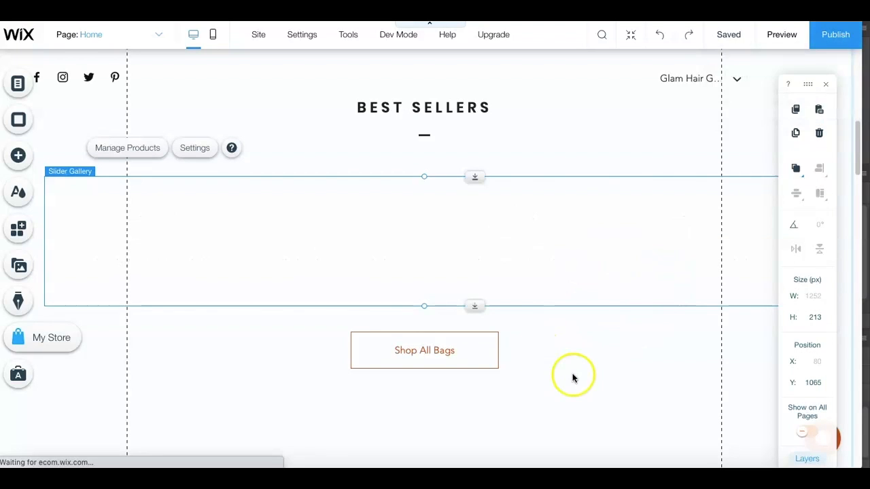
{"action": "left_click", "coordinate": [262, 310]}
{"action": "left_click", "coordinate": [272, 227]}
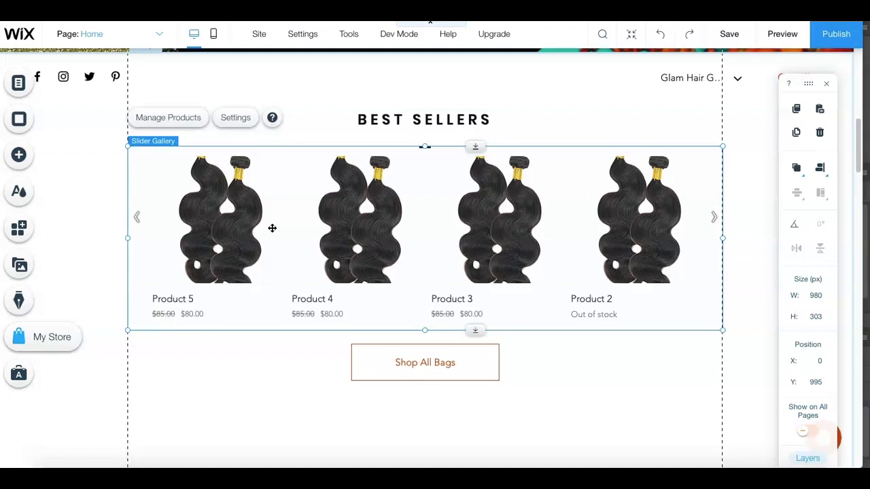
- Stretch the slider gallery to full width and use the product display style with centered text below the image
{"action": "left_click", "coordinate": [236, 118]}
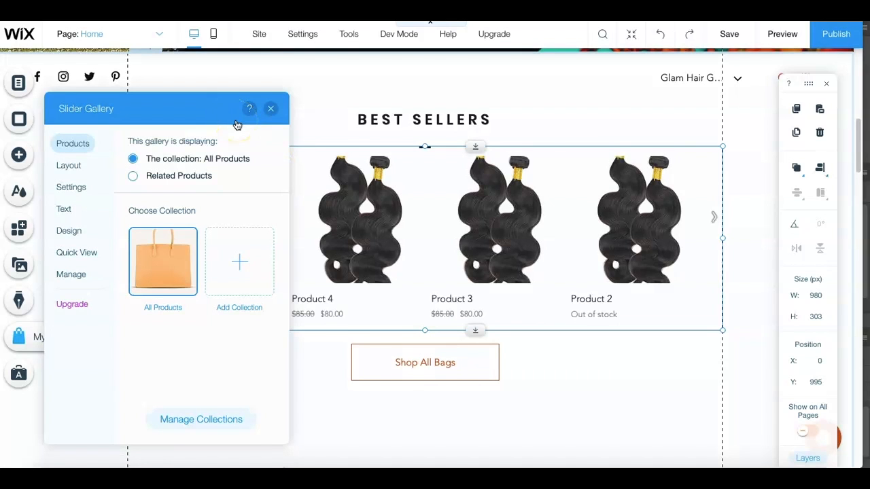
{"action": "left_click", "coordinate": [68, 167]}
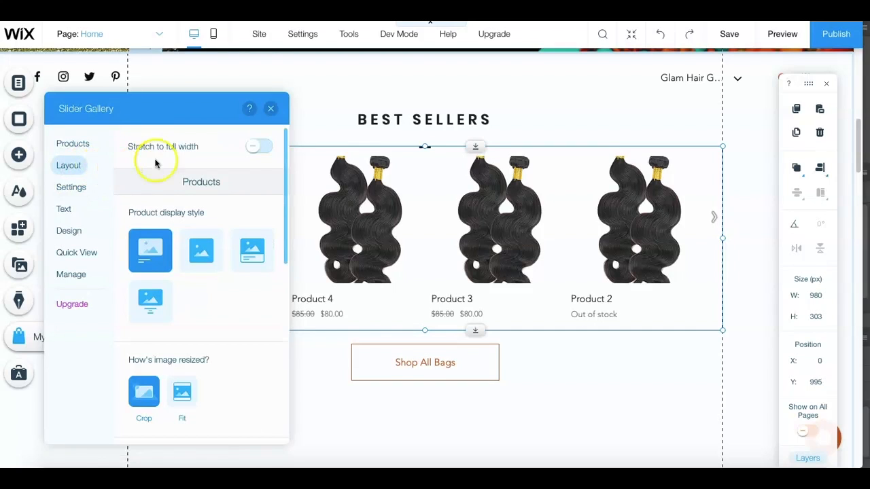
{"action": "left_click", "coordinate": [258, 147]}
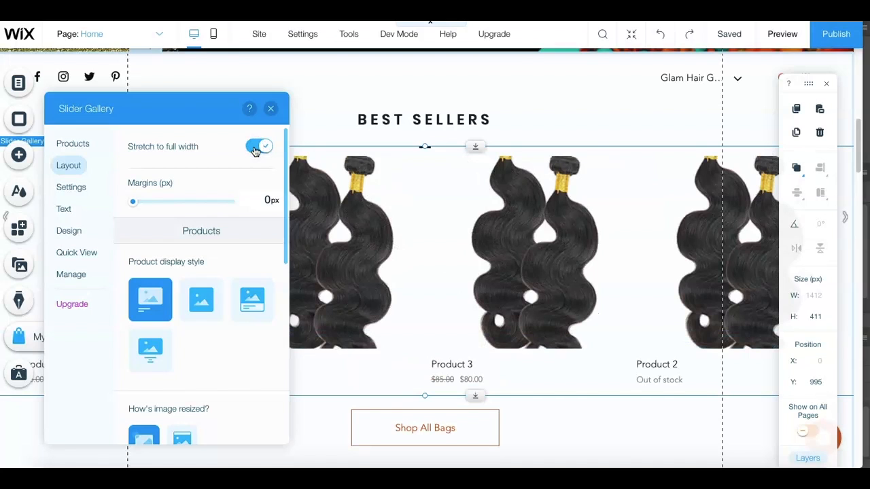
{"action": "left_click", "coordinate": [150, 350]}
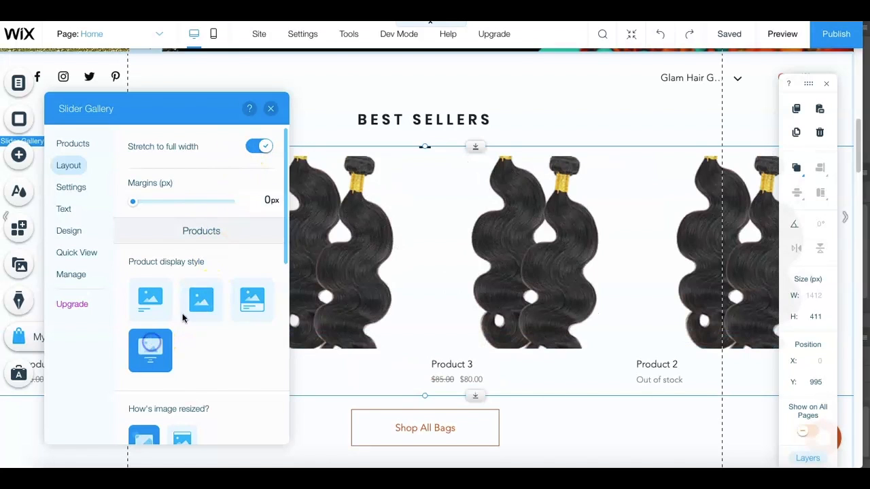
- Try Fit image resizing and the 3:4 and 4:3 image ratios, returning to Crop and 1:1
{"action": "left_click_drag", "start_coordinate": [284, 250], "coordinate": [272, 295]}
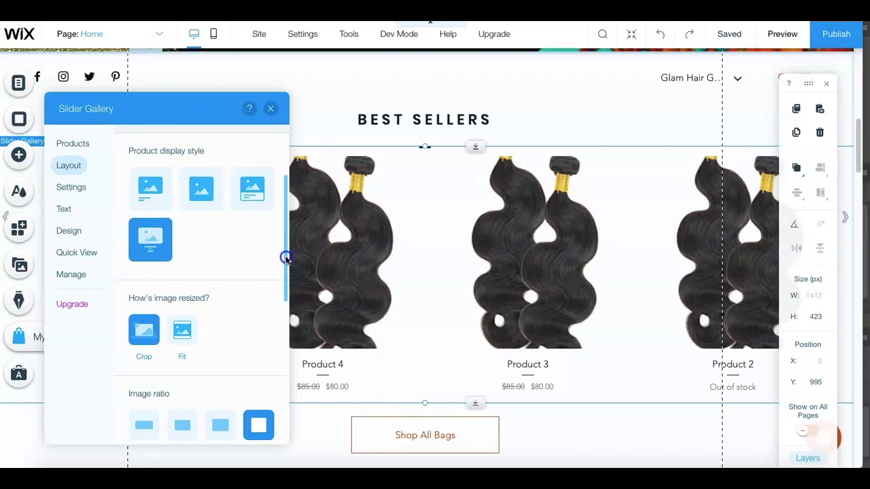
{"action": "left_click_drag", "start_coordinate": [285, 258], "coordinate": [271, 301]}
{"action": "left_click", "coordinate": [186, 210]}
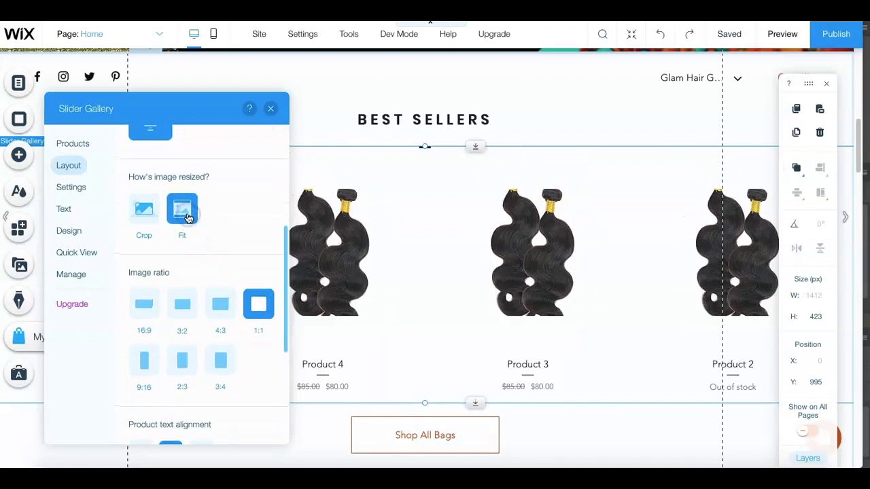
{"action": "left_click", "coordinate": [138, 217]}
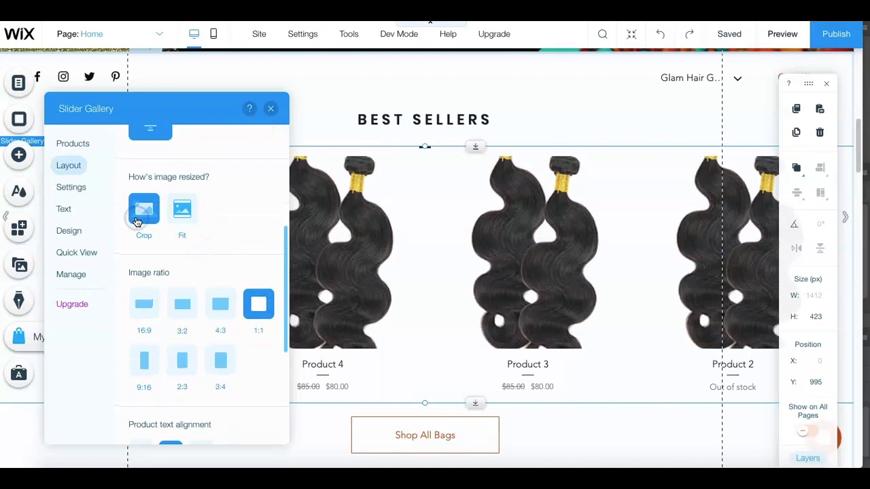
{"action": "left_click", "coordinate": [220, 360]}
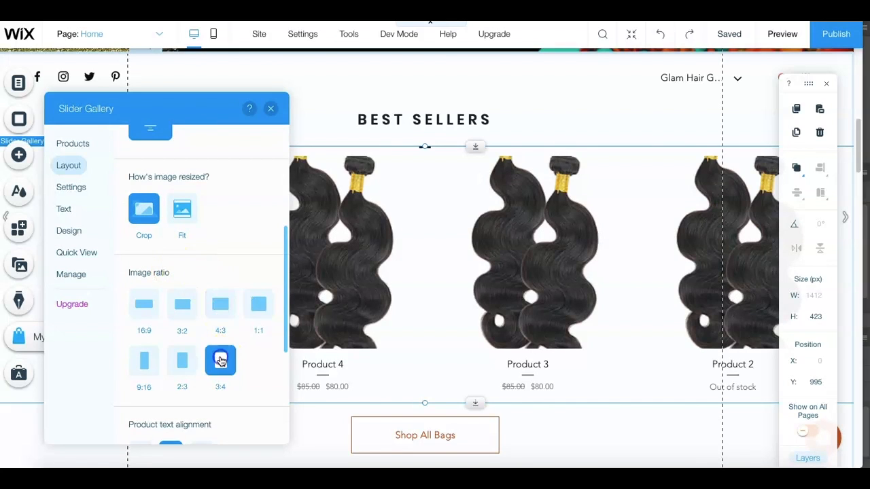
{"action": "left_click", "coordinate": [219, 314]}
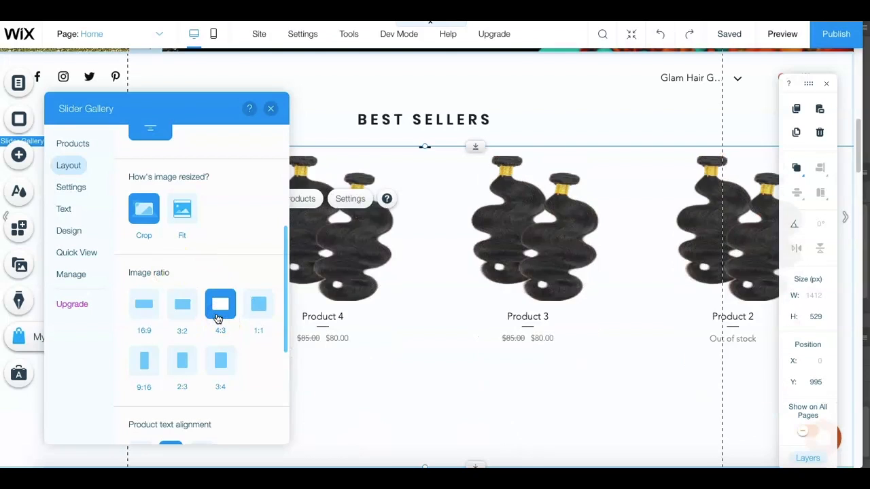
{"action": "left_click", "coordinate": [259, 310]}
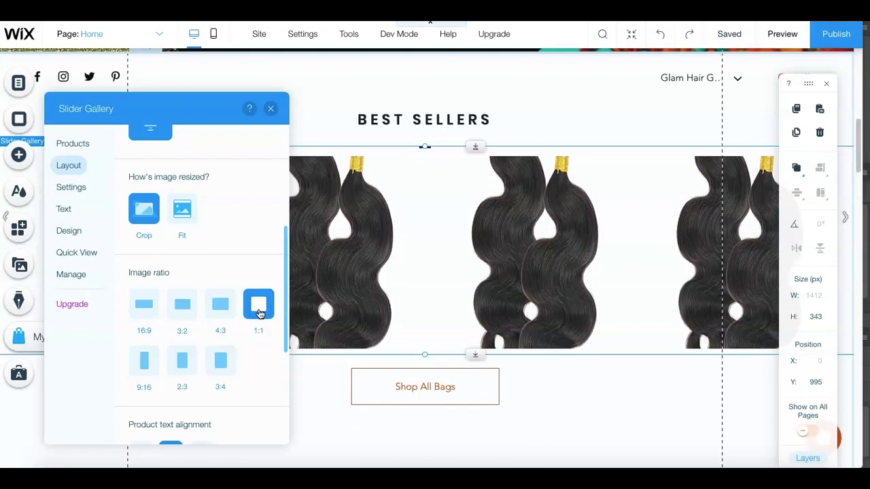
- Set the gallery's image resizing to Fit
{"action": "left_click", "coordinate": [184, 217]}
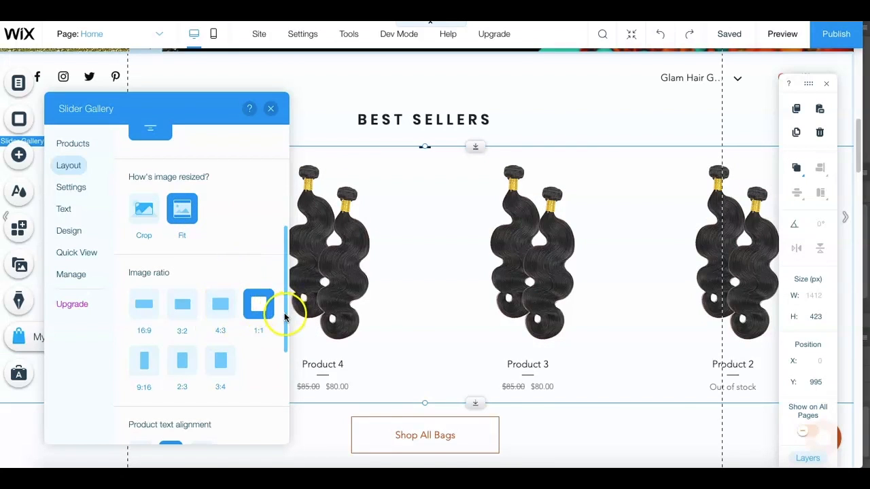
{"action": "scroll", "coordinate": [275, 340], "scroll_direction": "down", "scroll_amount": 5}
{"action": "scroll", "coordinate": [265, 394], "scroll_direction": "up", "scroll_amount": 8}
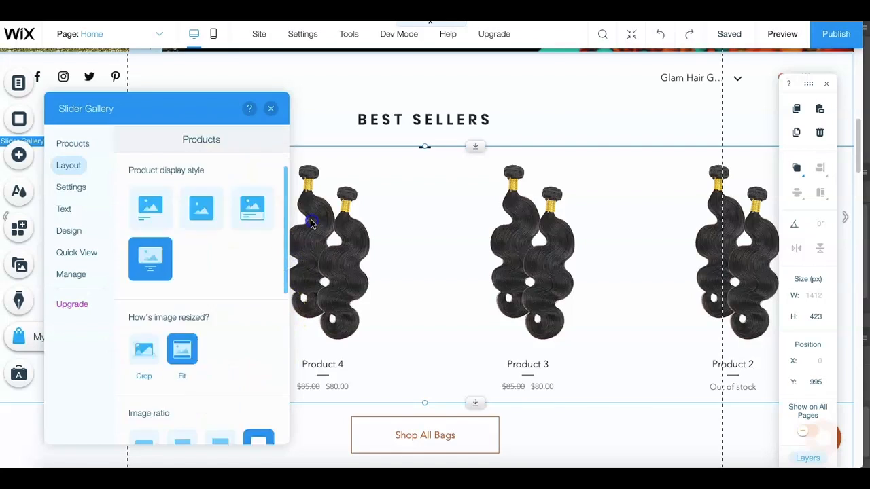
{"action": "scroll", "coordinate": [224, 211], "scroll_direction": "up", "scroll_amount": 2}
- Change the slider gallery's ribbon color to black #111111 in its product display design
{"action": "left_click", "coordinate": [77, 187]}
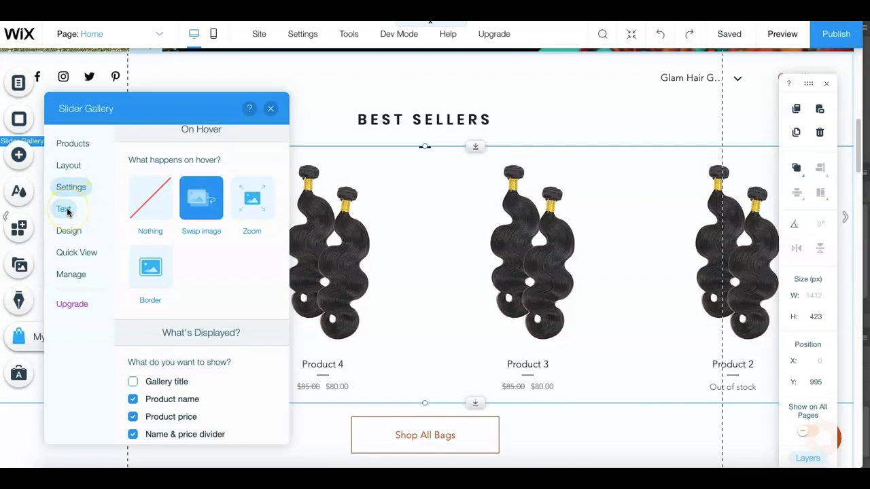
{"action": "left_click", "coordinate": [66, 210]}
{"action": "left_click", "coordinate": [68, 230]}
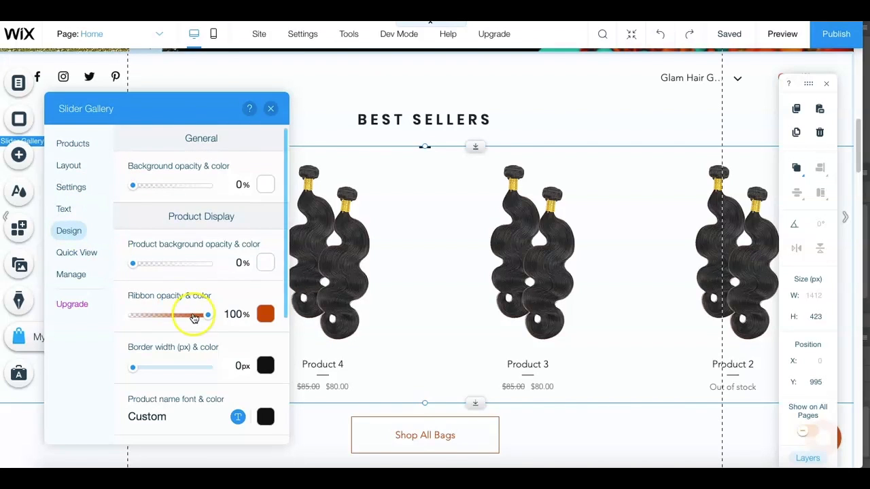
{"action": "left_click", "coordinate": [266, 314]}
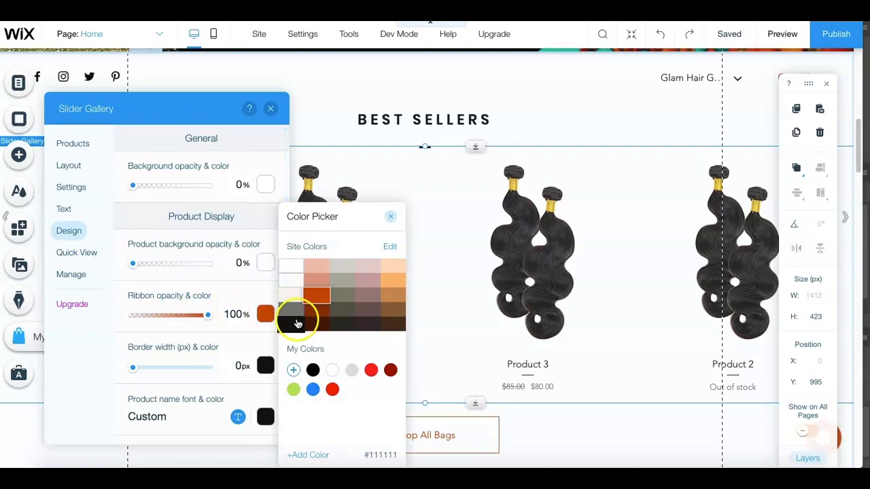
{"action": "left_click", "coordinate": [297, 324]}
{"action": "left_click", "coordinate": [106, 338]}
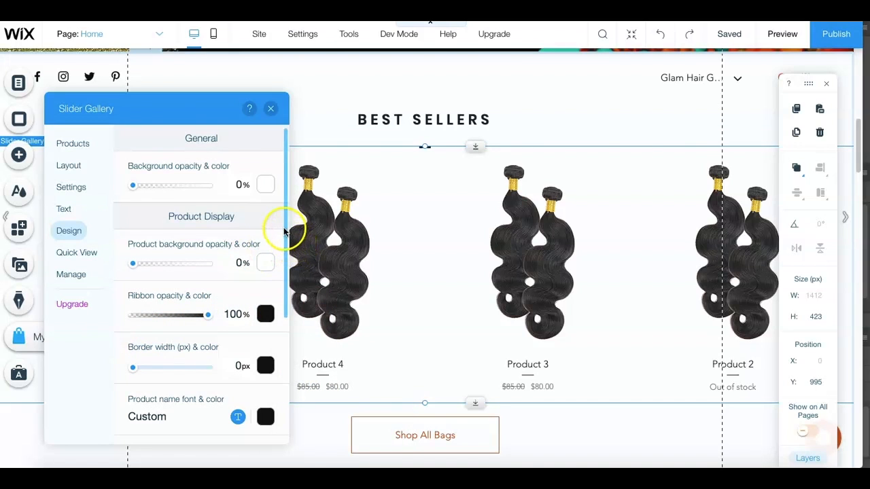
- Set the gallery's out of stock message color to red #FF4040
{"action": "scroll", "coordinate": [287, 276], "scroll_direction": "down", "scroll_amount": 3}
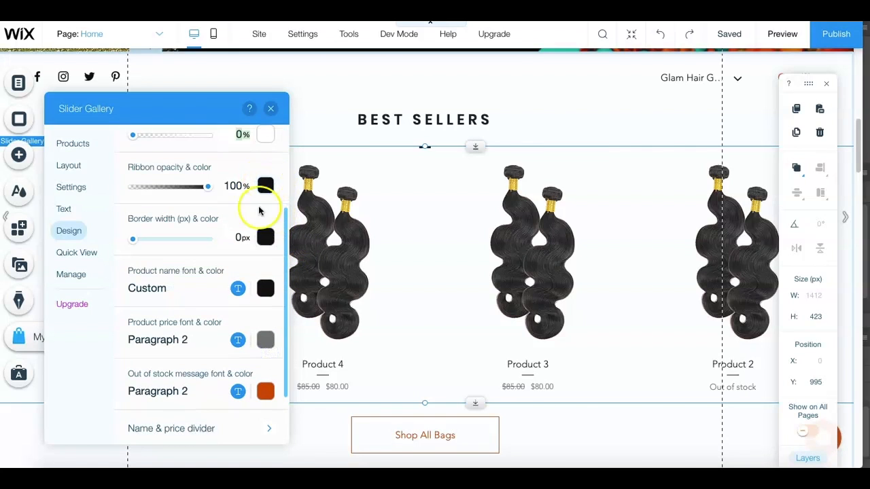
{"action": "left_click", "coordinate": [267, 391]}
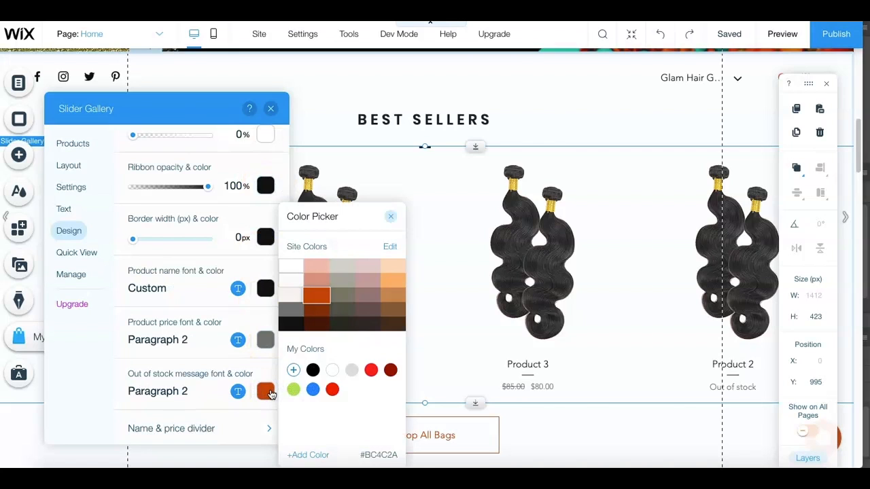
{"action": "left_click", "coordinate": [368, 370]}
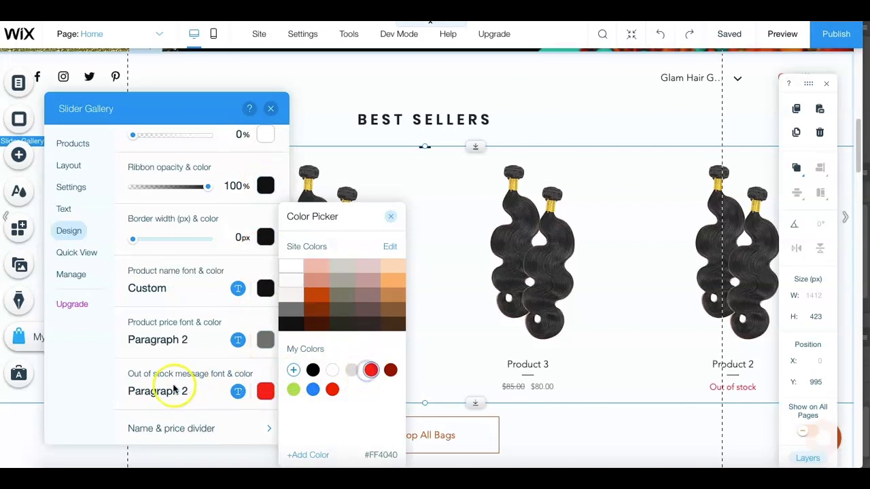
{"action": "left_click", "coordinate": [89, 398]}
{"action": "left_click_drag", "start_coordinate": [286, 312], "coordinate": [314, 180]}
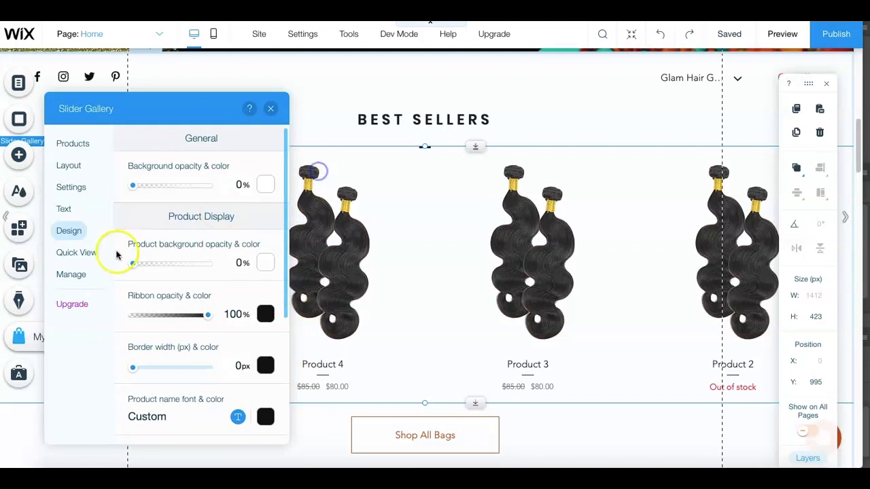
- Set the Quick View button's fill color and border color to black #000000
{"action": "left_click", "coordinate": [76, 252]}
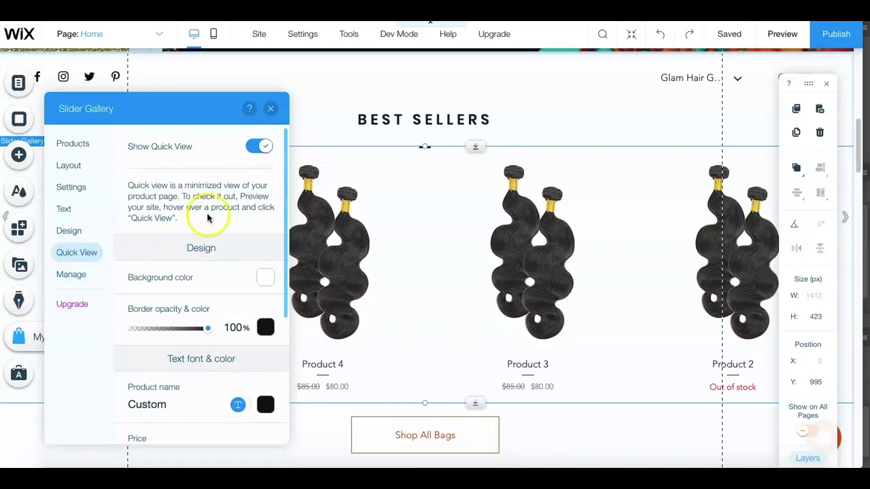
{"action": "left_click_drag", "start_coordinate": [286, 236], "coordinate": [231, 448]}
{"action": "left_click", "coordinate": [265, 325]}
{"action": "left_click", "coordinate": [313, 370]}
{"action": "left_click", "coordinate": [266, 377]}
{"action": "left_click", "coordinate": [311, 370]}
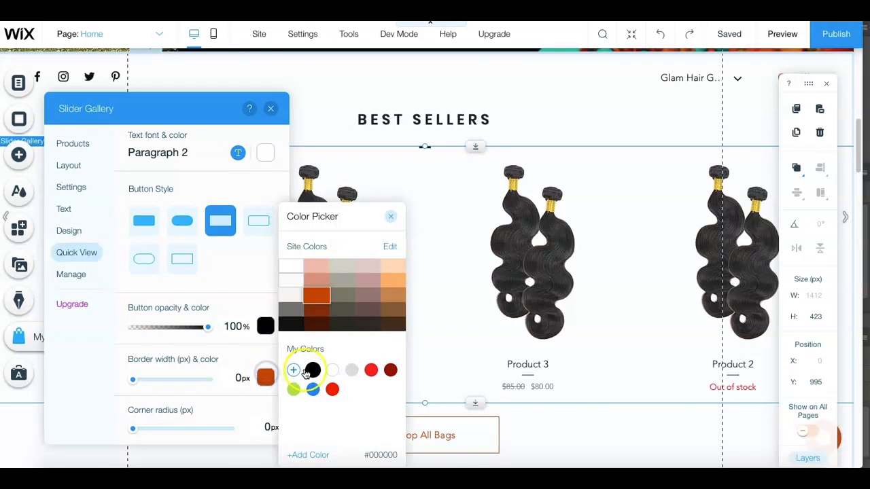
{"action": "left_click", "coordinate": [78, 381]}
- Show the Add to Cart button in the slider gallery and close the gallery settings
{"action": "left_click", "coordinate": [70, 187]}
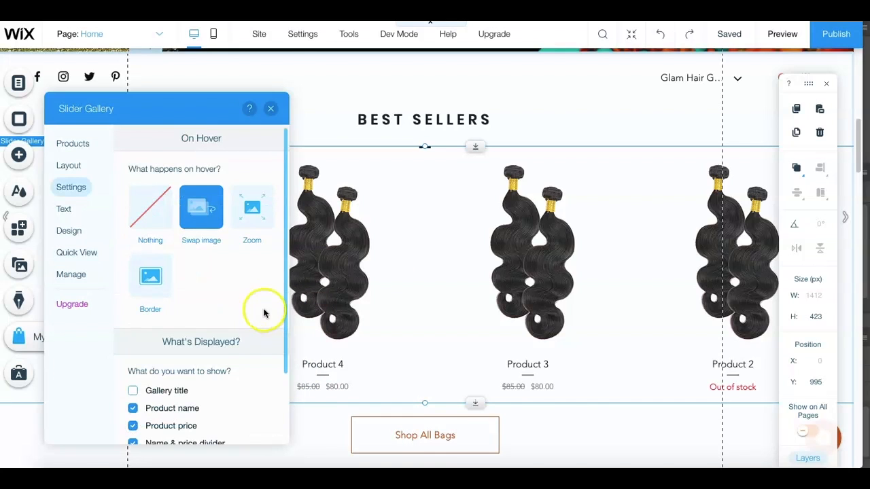
{"action": "left_click_drag", "start_coordinate": [284, 253], "coordinate": [280, 335]}
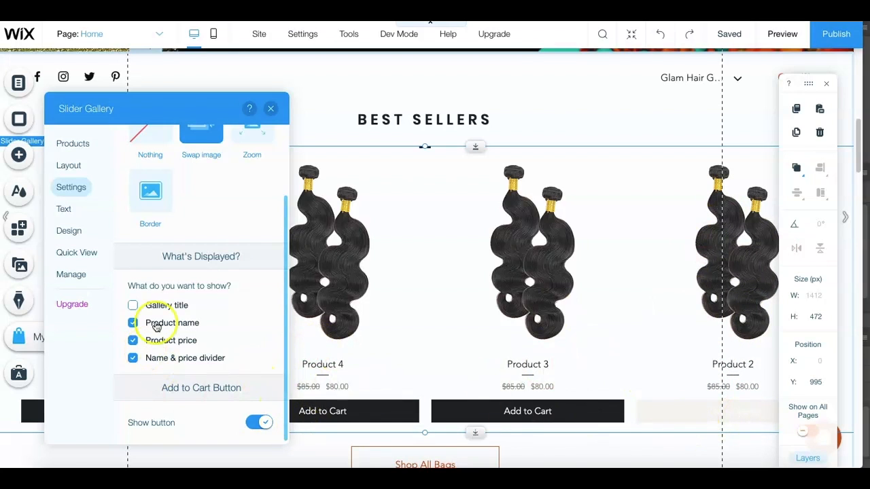
{"action": "left_click", "coordinate": [269, 110]}
- Open Product 2 from the store's product list, turn off inventory tracking for its variants, and save the product
{"action": "left_click", "coordinate": [157, 118]}
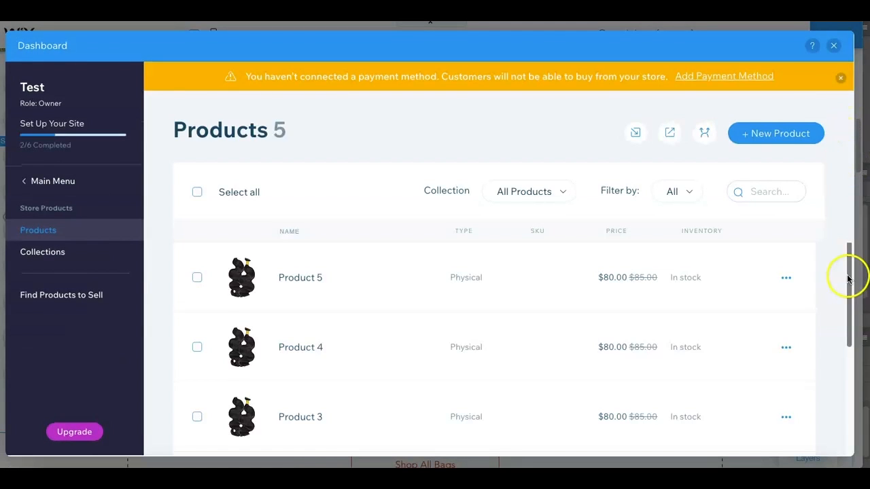
{"action": "scroll", "coordinate": [848, 279], "scroll_direction": "down", "scroll_amount": 2}
{"action": "left_click", "coordinate": [353, 333]}
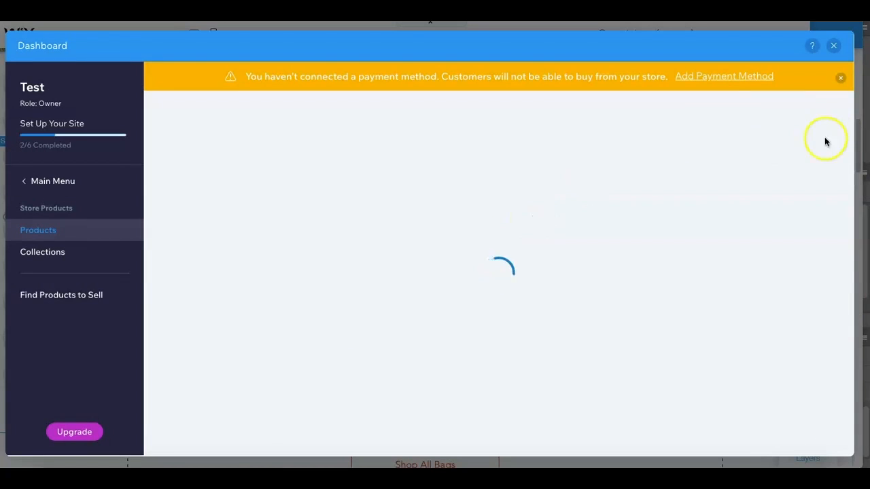
{"action": "scroll", "coordinate": [816, 306], "scroll_direction": "down", "scroll_amount": 10}
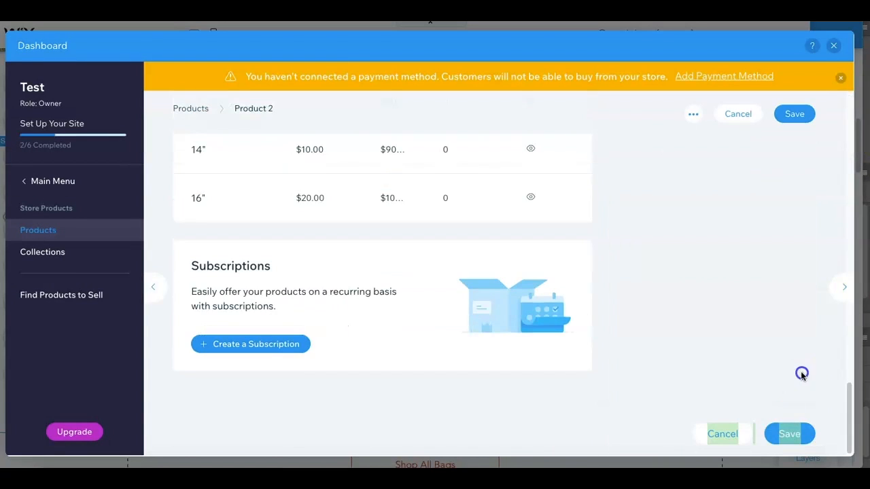
{"action": "scroll", "coordinate": [849, 374], "scroll_direction": "up", "scroll_amount": 3}
{"action": "left_click", "coordinate": [569, 297]}
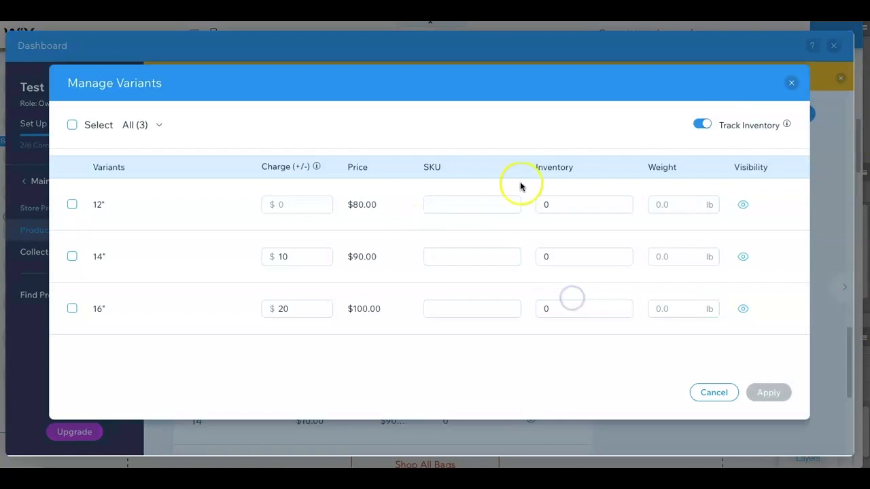
{"action": "left_click", "coordinate": [764, 394]}
{"action": "scroll", "coordinate": [838, 369], "scroll_direction": "up", "scroll_amount": 15}
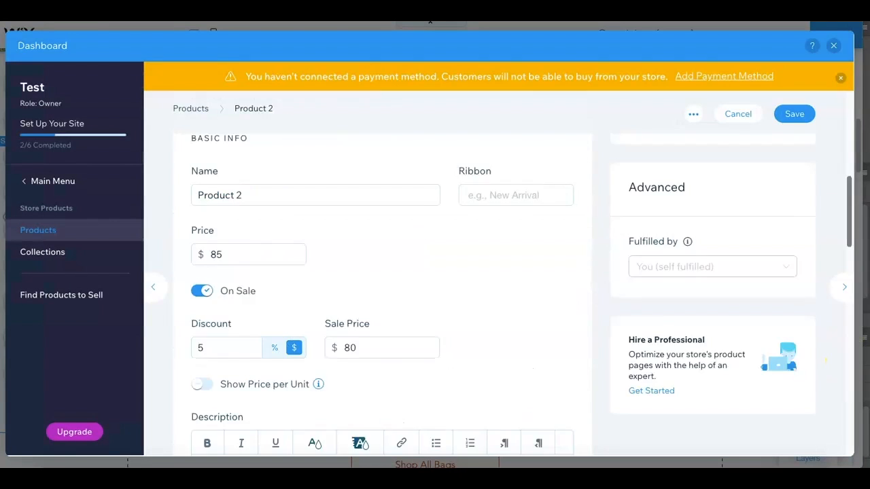
{"action": "left_click", "coordinate": [790, 152]}
- Turn off inventory tracking for the variants of the last product in the list, save it, and close the store dashboard
{"action": "scroll", "coordinate": [839, 181], "scroll_direction": "down", "scroll_amount": 3}
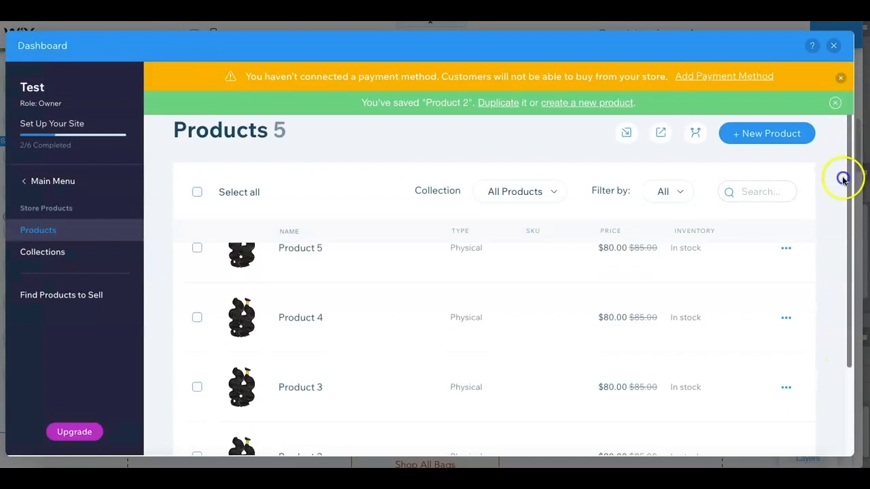
{"action": "left_click", "coordinate": [324, 412]}
{"action": "scroll", "coordinate": [829, 190], "scroll_direction": "down", "scroll_amount": 5}
{"action": "left_click_drag", "start_coordinate": [848, 190], "coordinate": [821, 343]}
{"action": "left_click", "coordinate": [550, 415]}
{"action": "left_click", "coordinate": [710, 126]}
{"action": "left_click", "coordinate": [765, 392]}
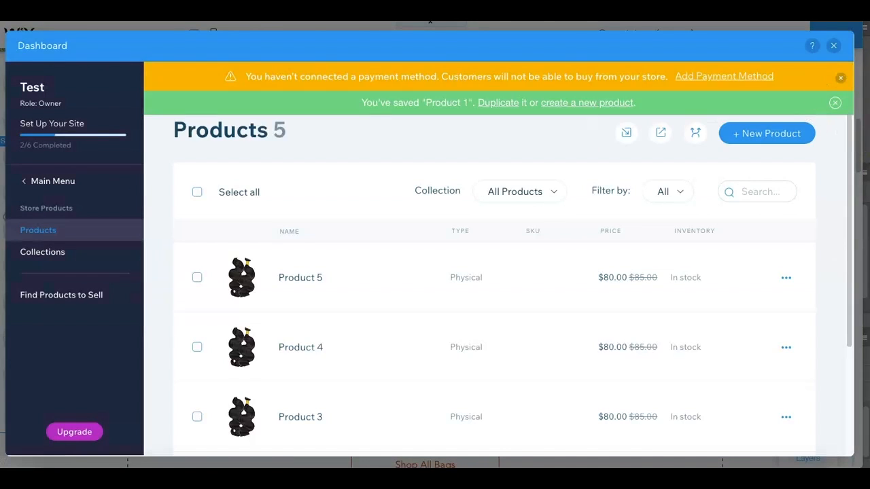
{"action": "left_click", "coordinate": [833, 46]}
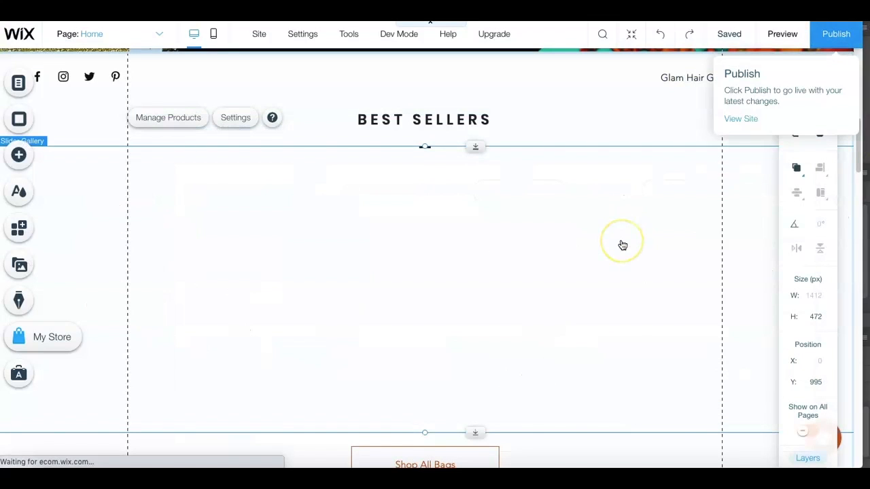